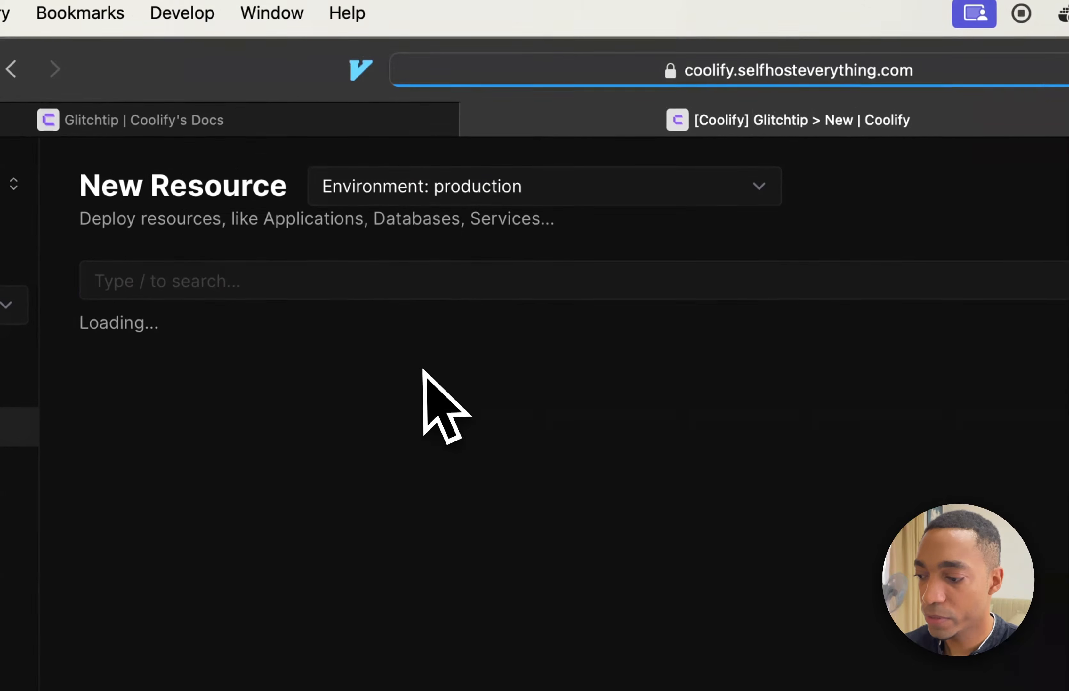
Add a Glitchtip service from the service list as a new resource on the selfhosteverything server.
left_click(367, 289)
type("glitchtip")
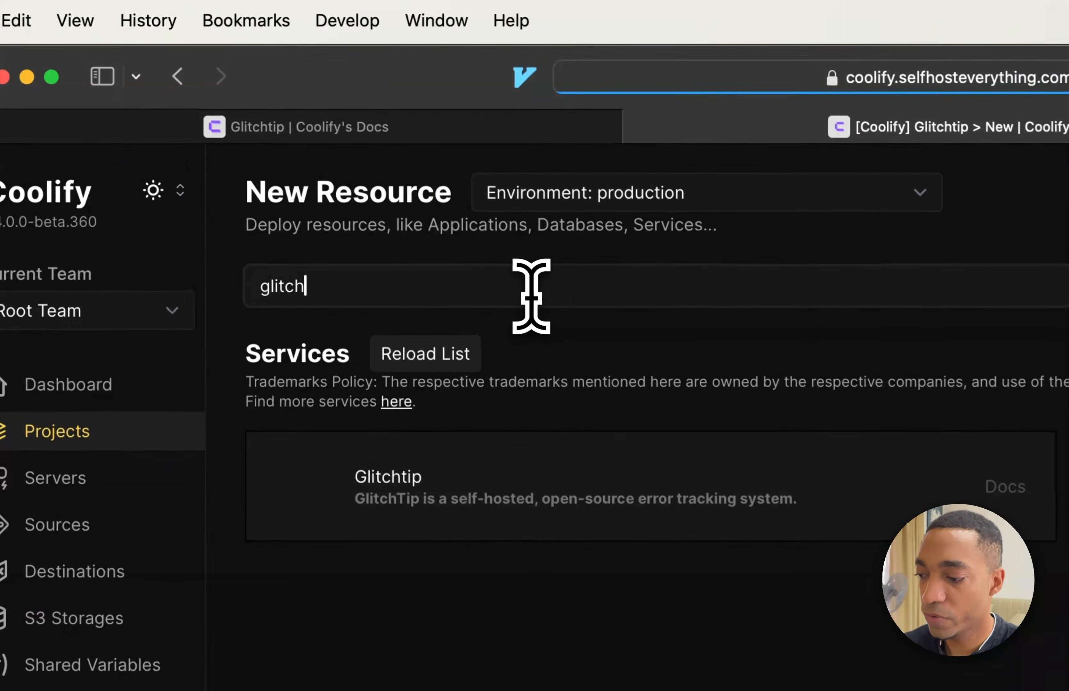
key("BackSpace")
key("BackSpace")
type("tip")
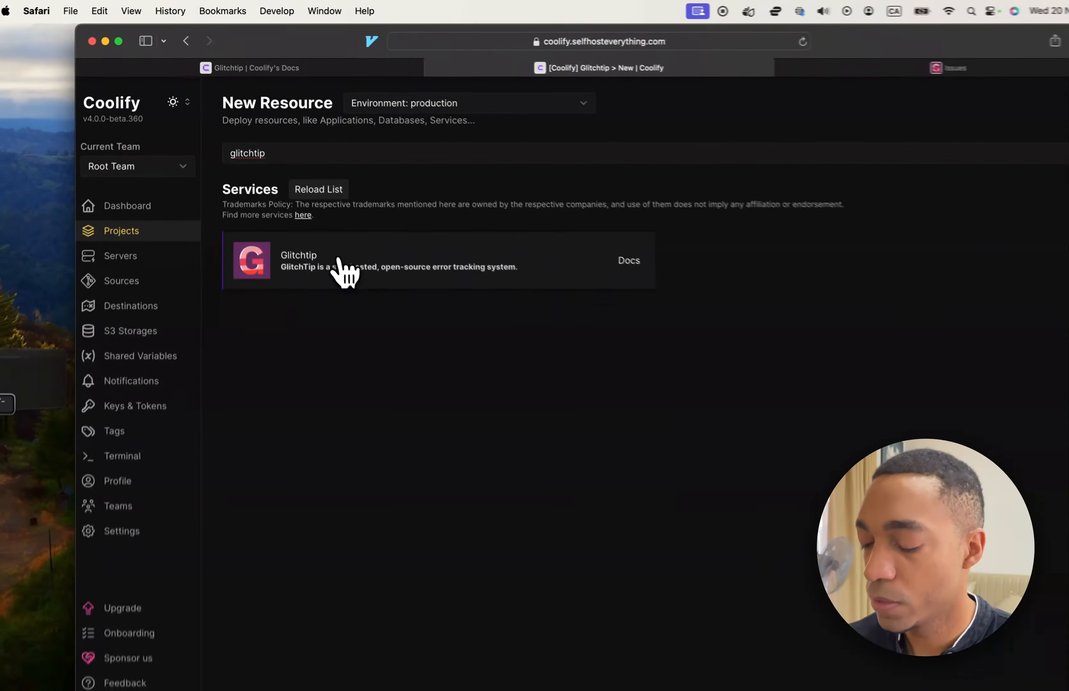
left_click(418, 411)
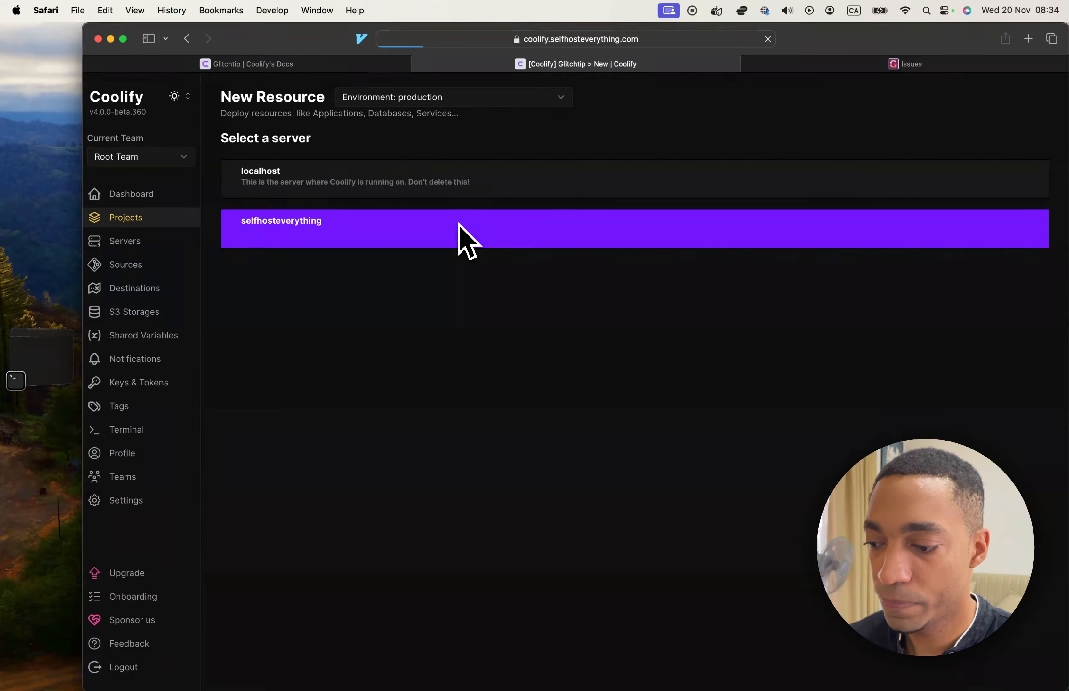
left_click(459, 224)
Save the new service under the name glitchtip and deploy its service stack.
double_click(508, 257)
key("BackSpace")
key("BackSpace")
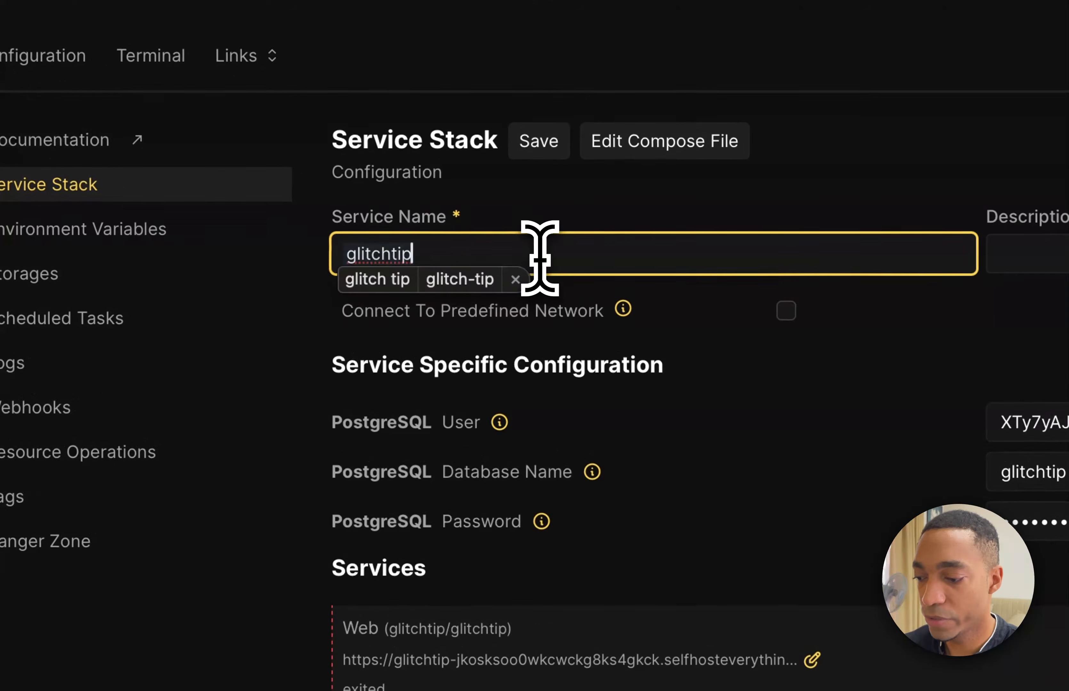
left_click(516, 280)
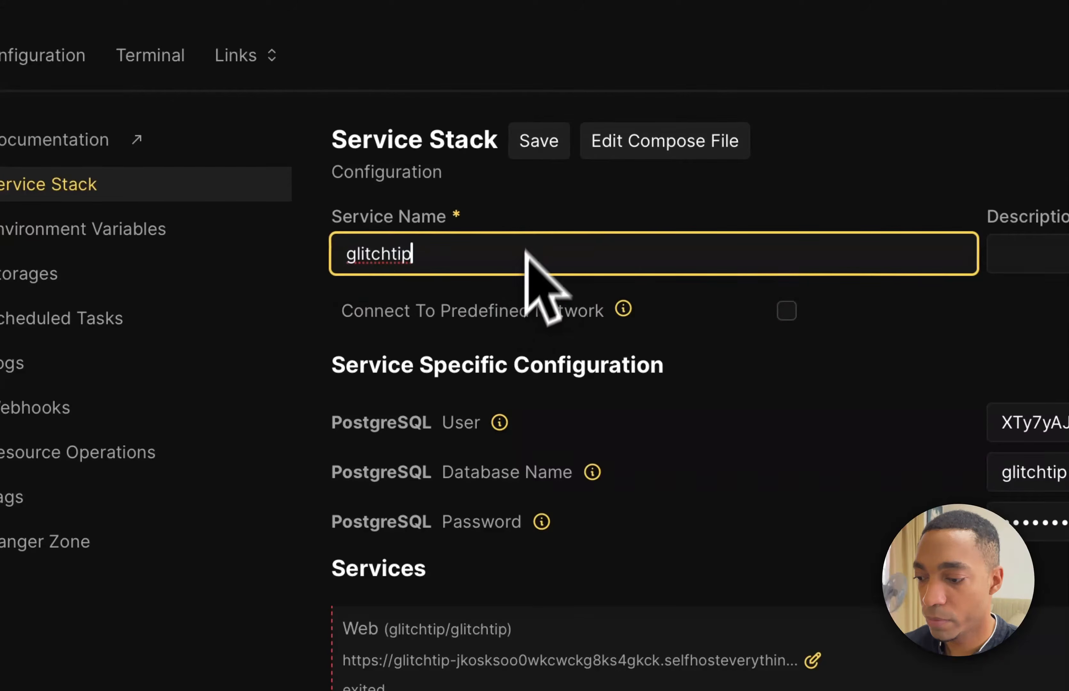
left_click(542, 148)
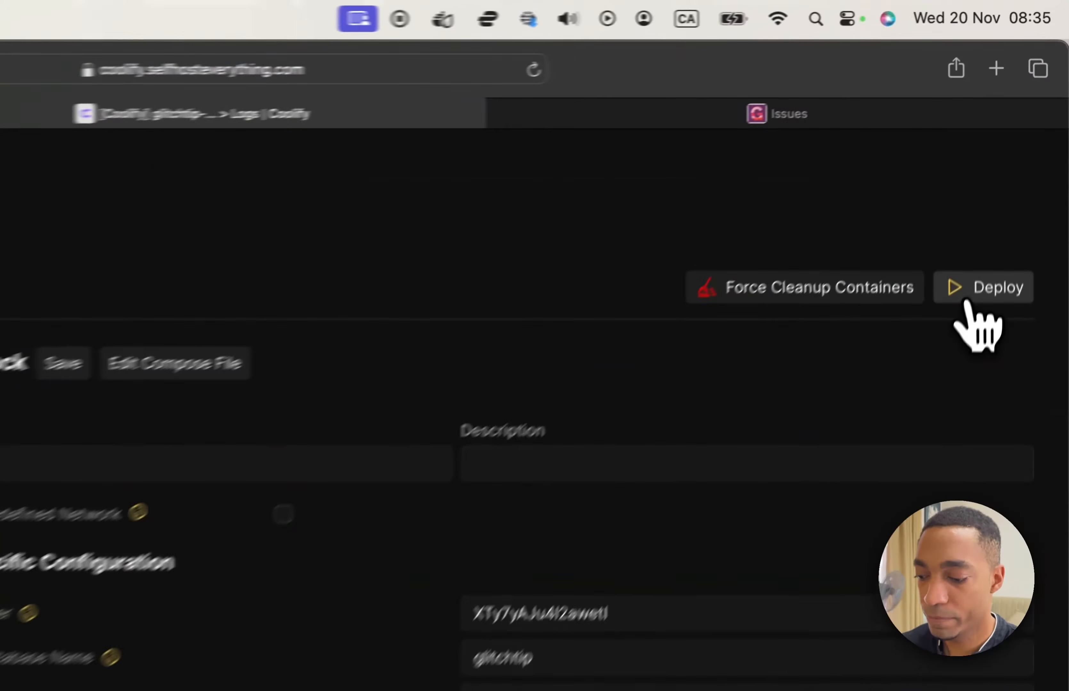
left_click(1016, 167)
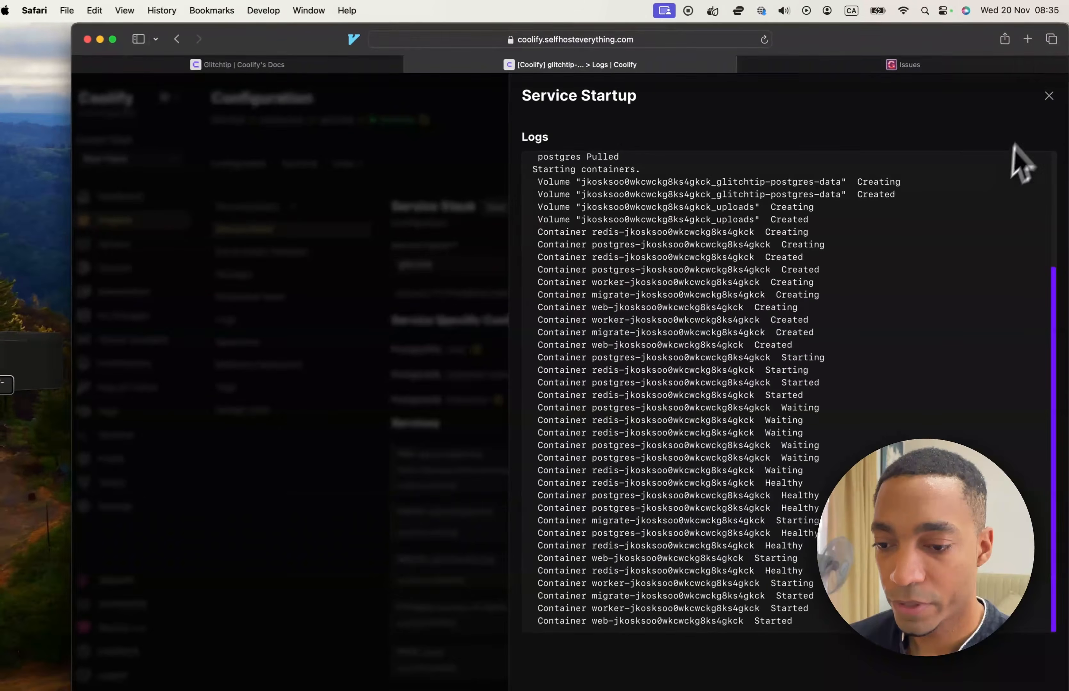
left_click(1049, 96)
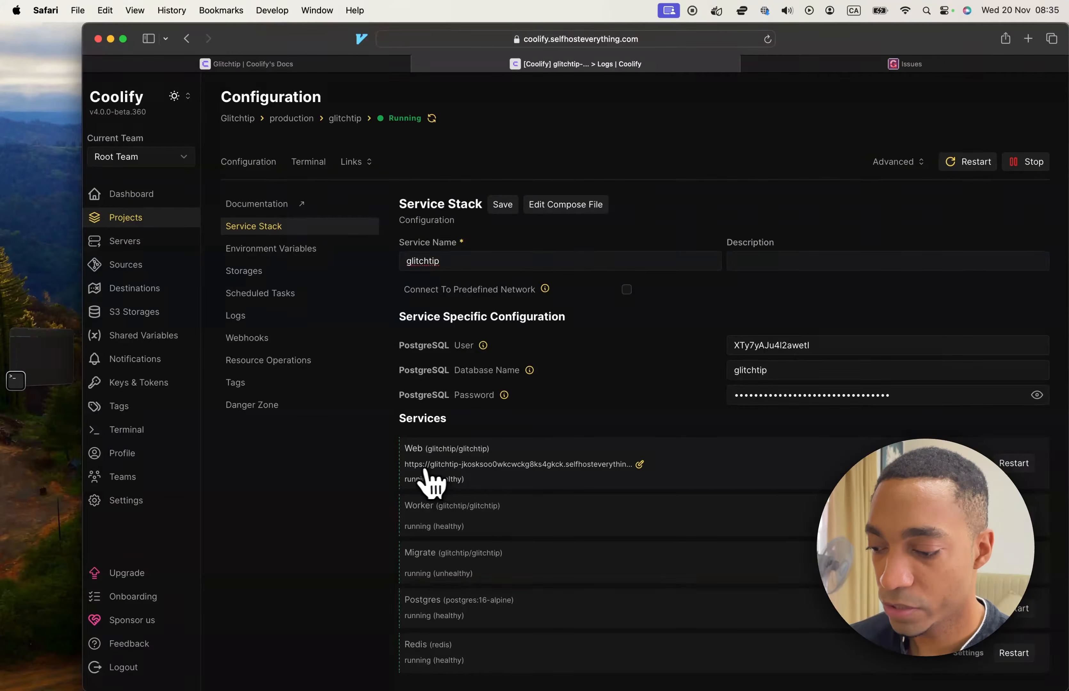
Copy the Web service's domain without its port and open that address in a new browser tab.
left_click(639, 465)
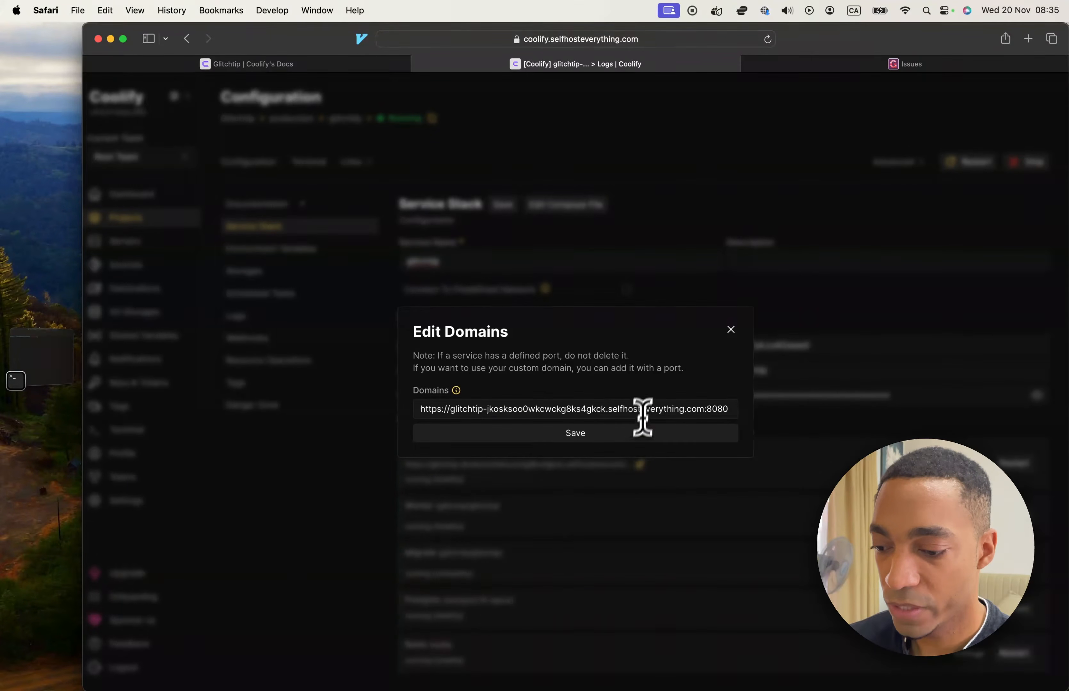
left_click_drag(705, 412, 443, 411)
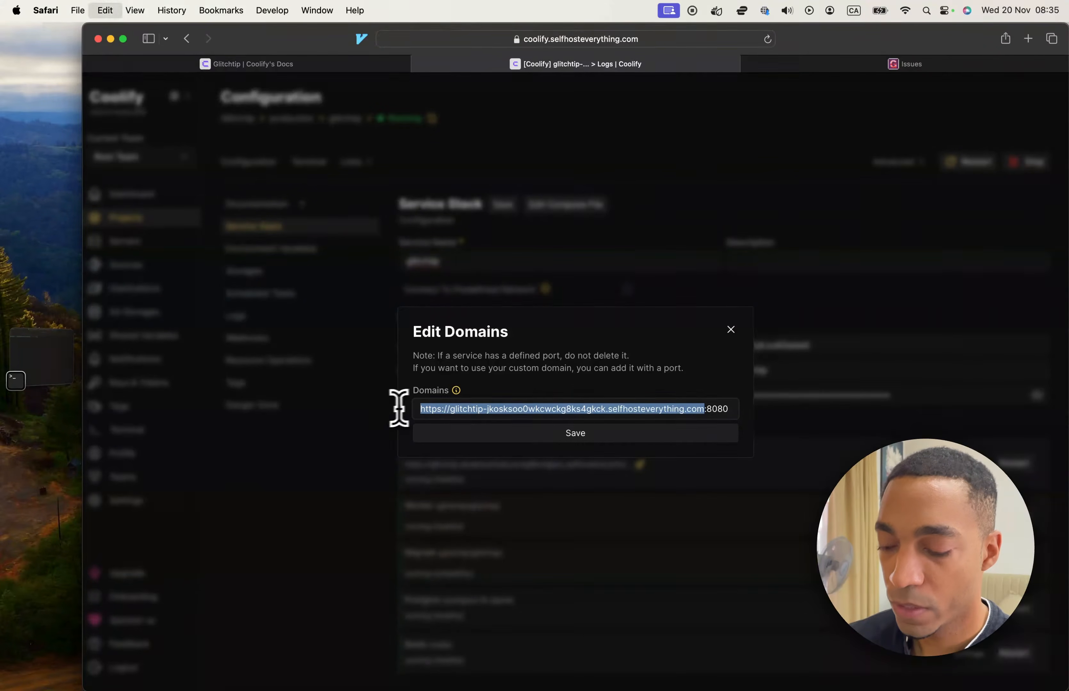
left_click(731, 330)
key("cmd+t")
type("https://glitchtip-jkosksoo0wkcwckg8ks4gkck.selfhosteverything.com")
key("Return")
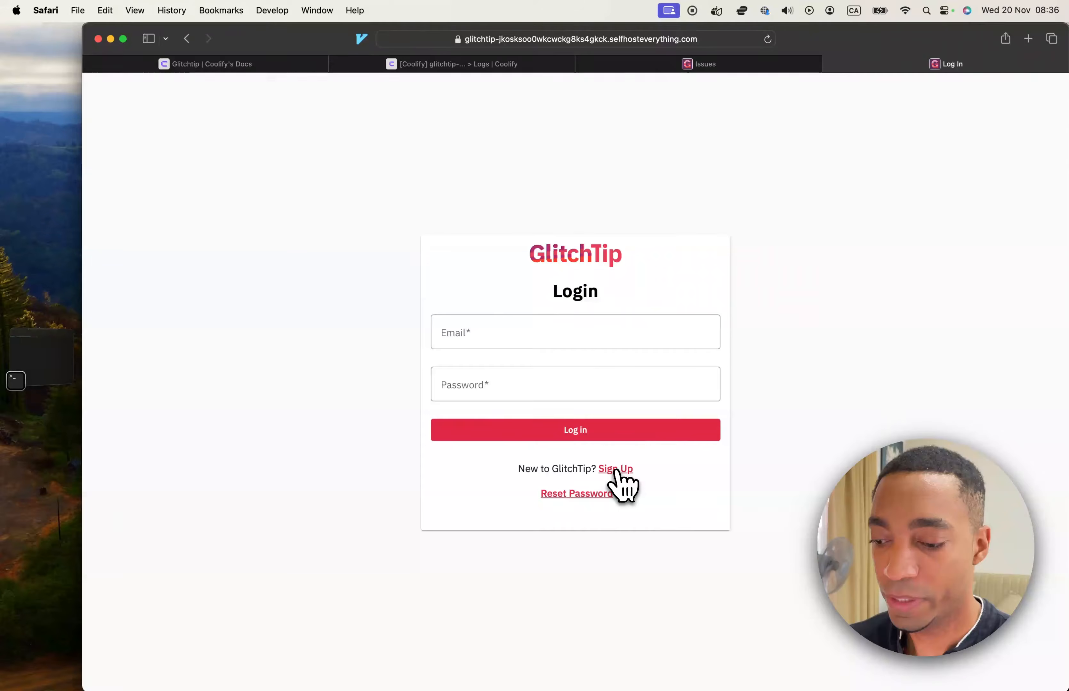
Register a new GlitchTip account with the e-mail address and a suggested strong password.
left_click(616, 469)
left_click(490, 193)
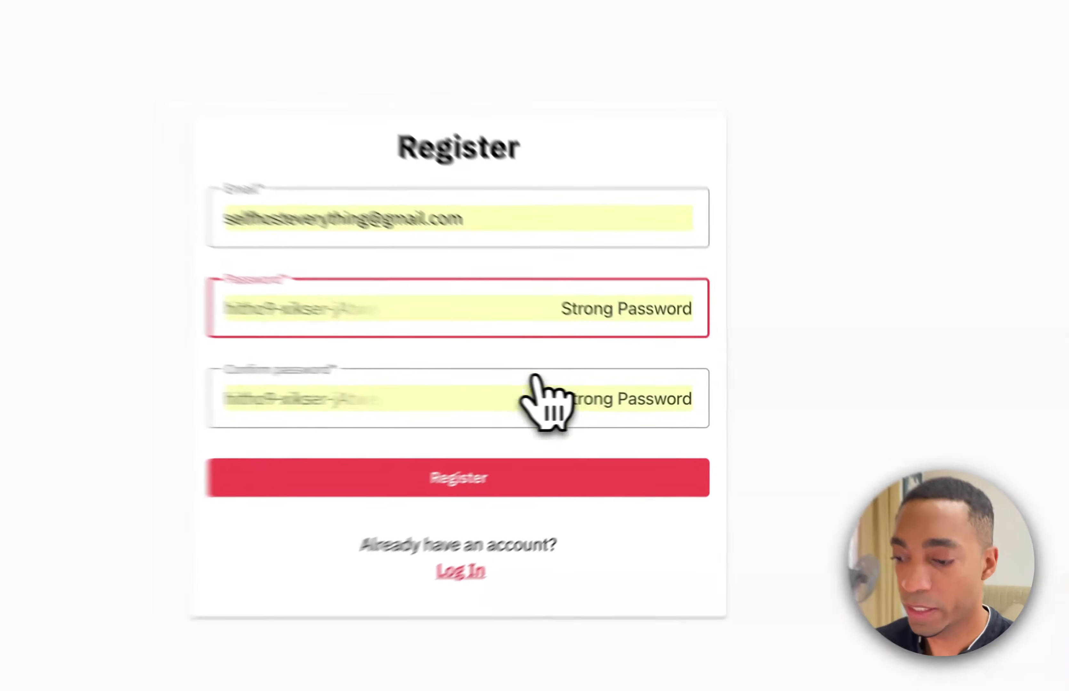
left_click(500, 492)
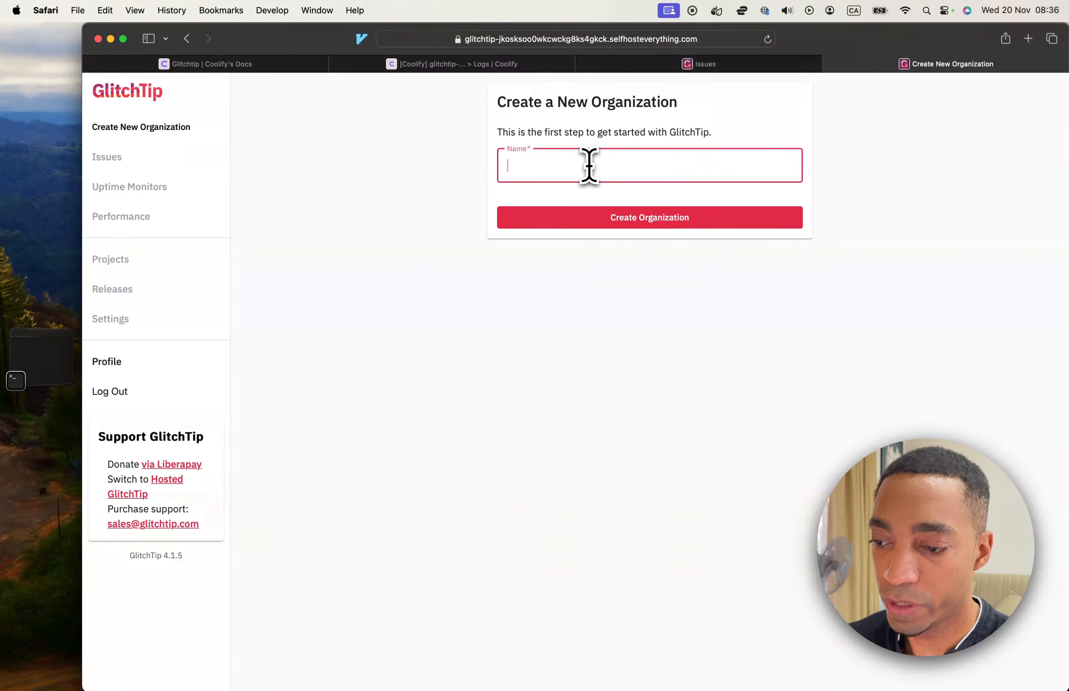
Create a new organization named Self-host everything.
type("everything")
key("Return")
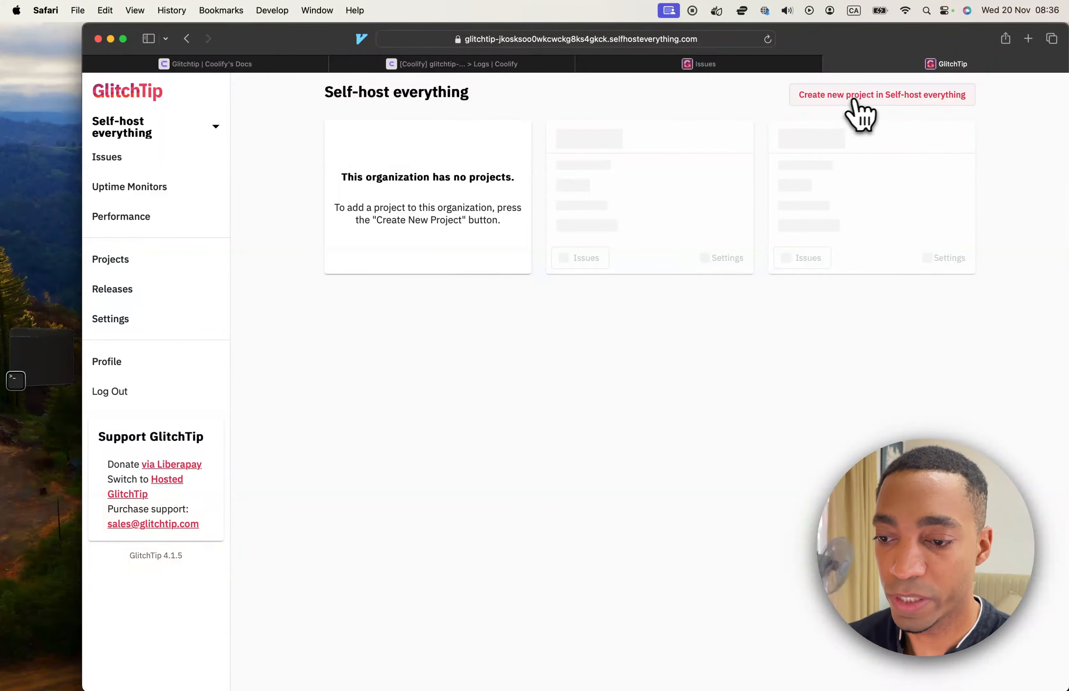
Start a new project in the organization and choose Next.js as its platform by filtering for nextjs.
left_click(854, 102)
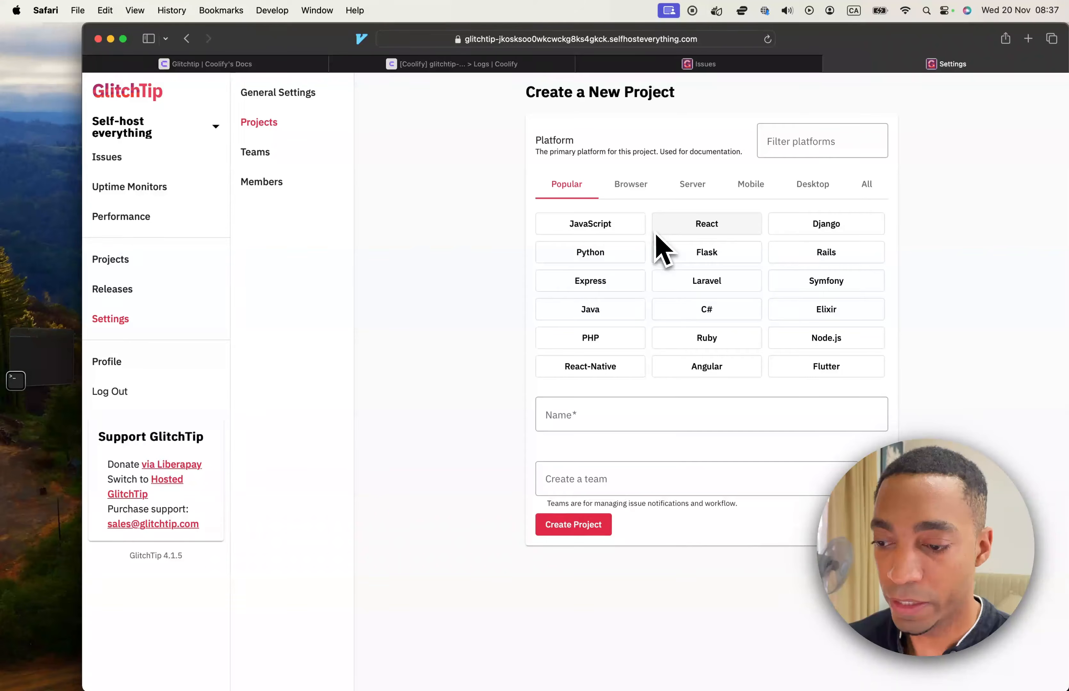
left_click(801, 145)
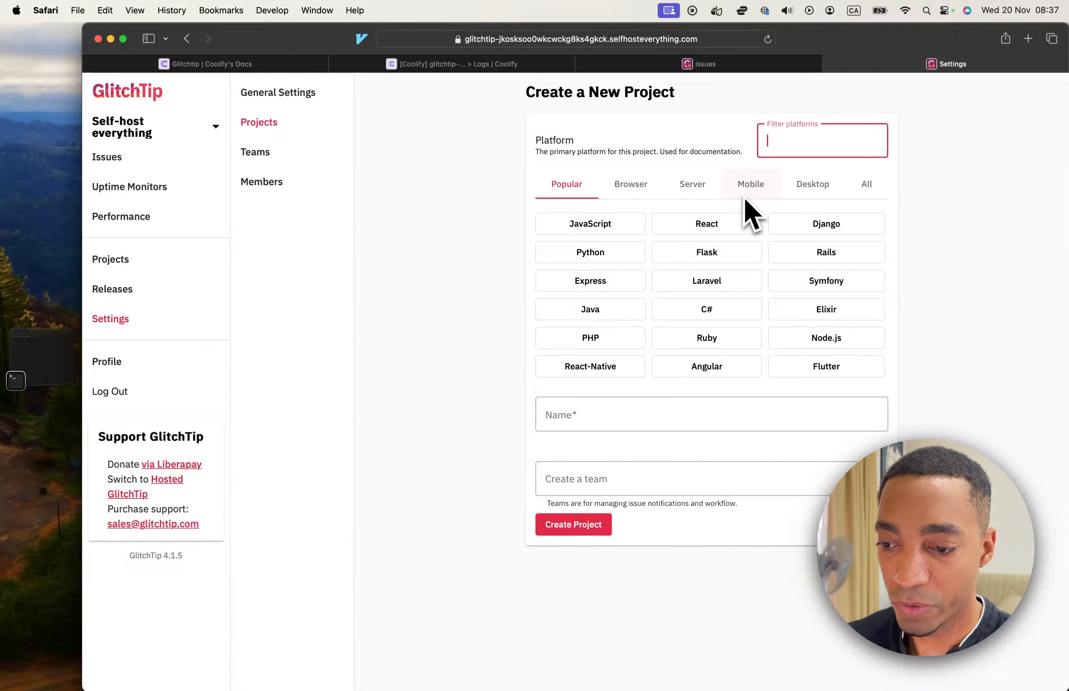
type("next.js")
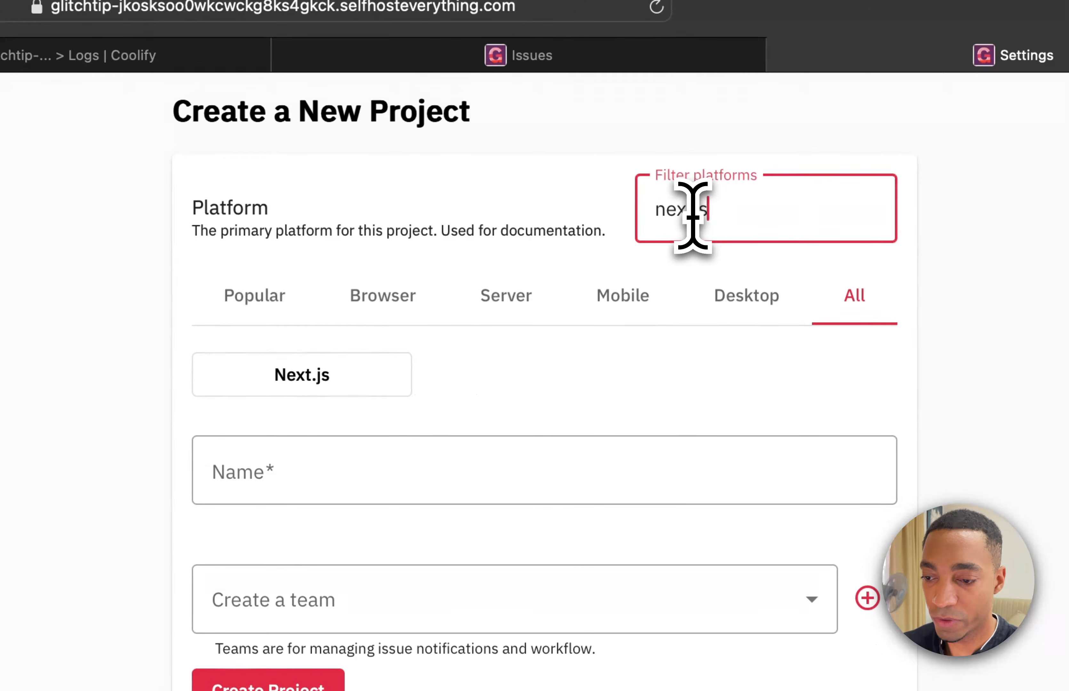
left_click(376, 386)
Name the project Self-host everything, add a team for it and create the project.
left_click(423, 477)
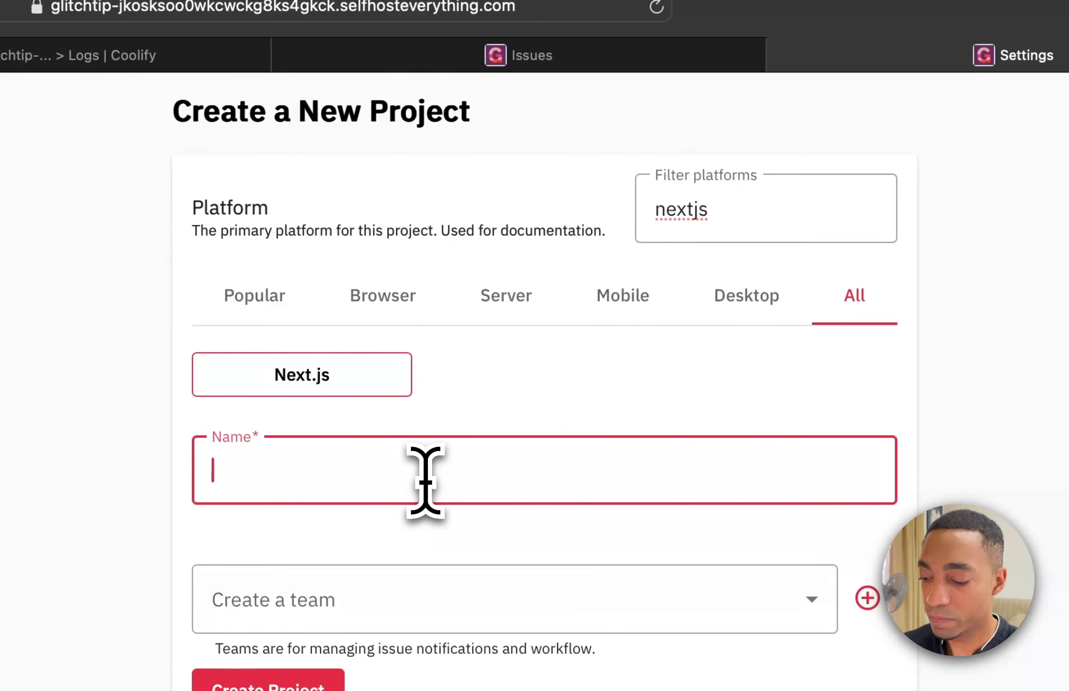
type("Self-host everything")
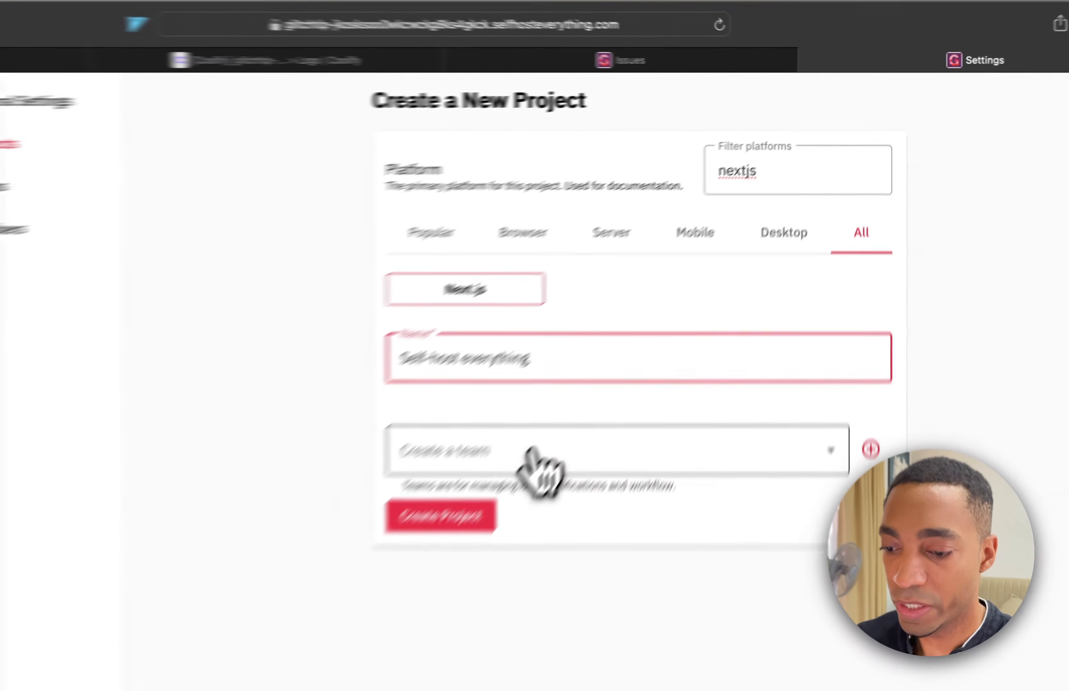
left_click(392, 606)
left_click(725, 618)
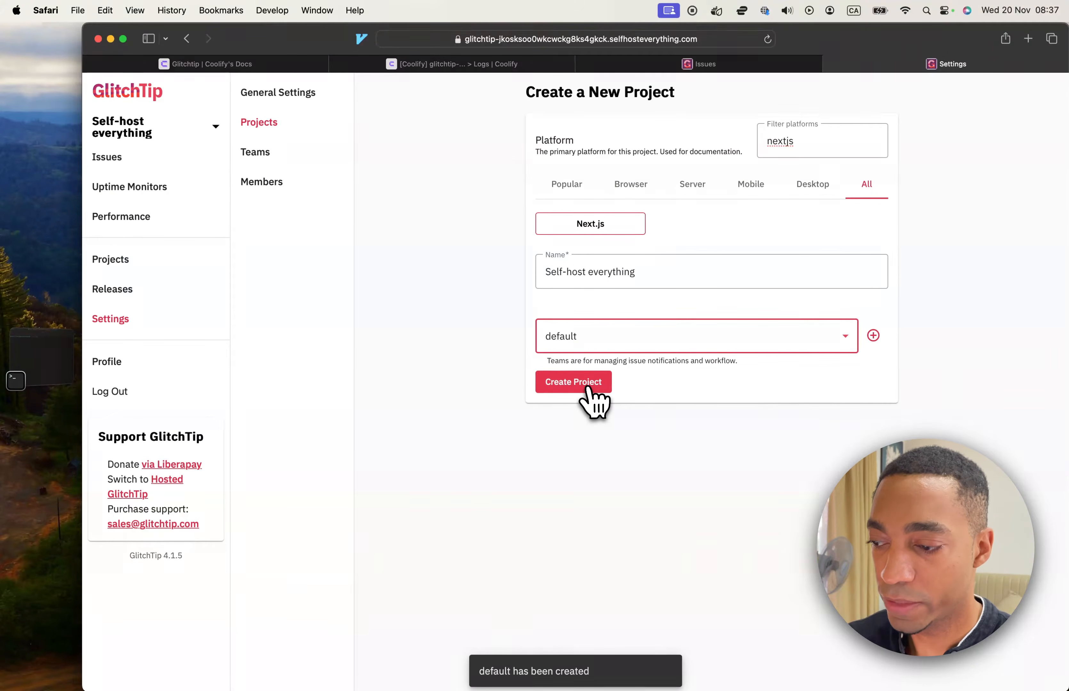
left_click(584, 383)
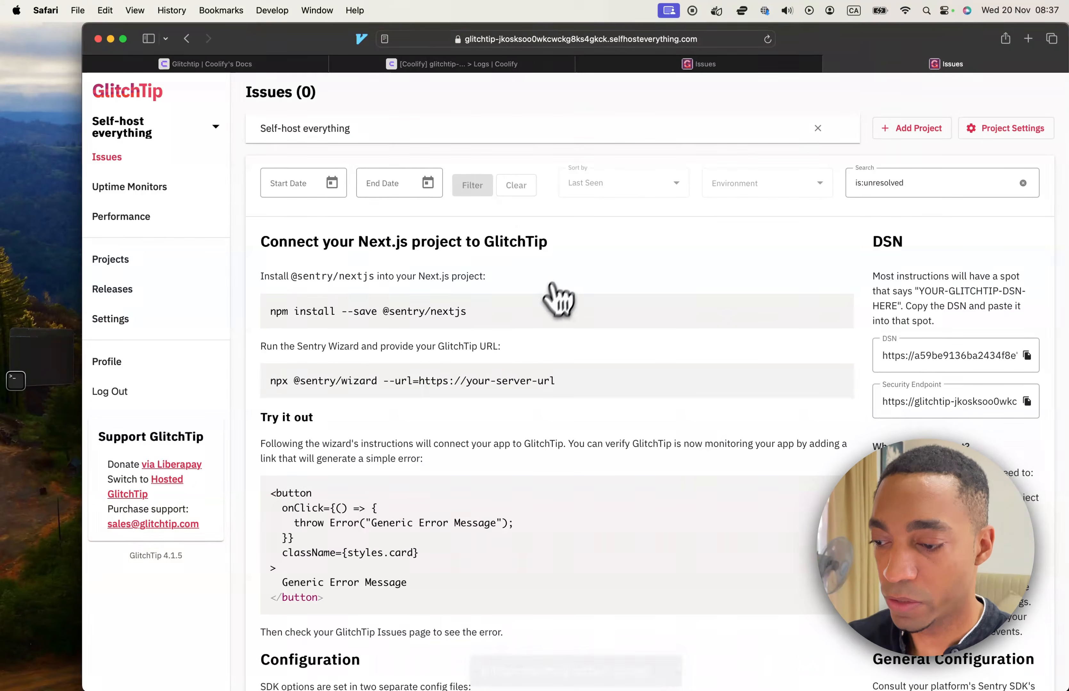
Read the instructions for connecting the Next.js project to GlitchTip, including the install and wizard commands.
scroll(543, 315, "down", 3)
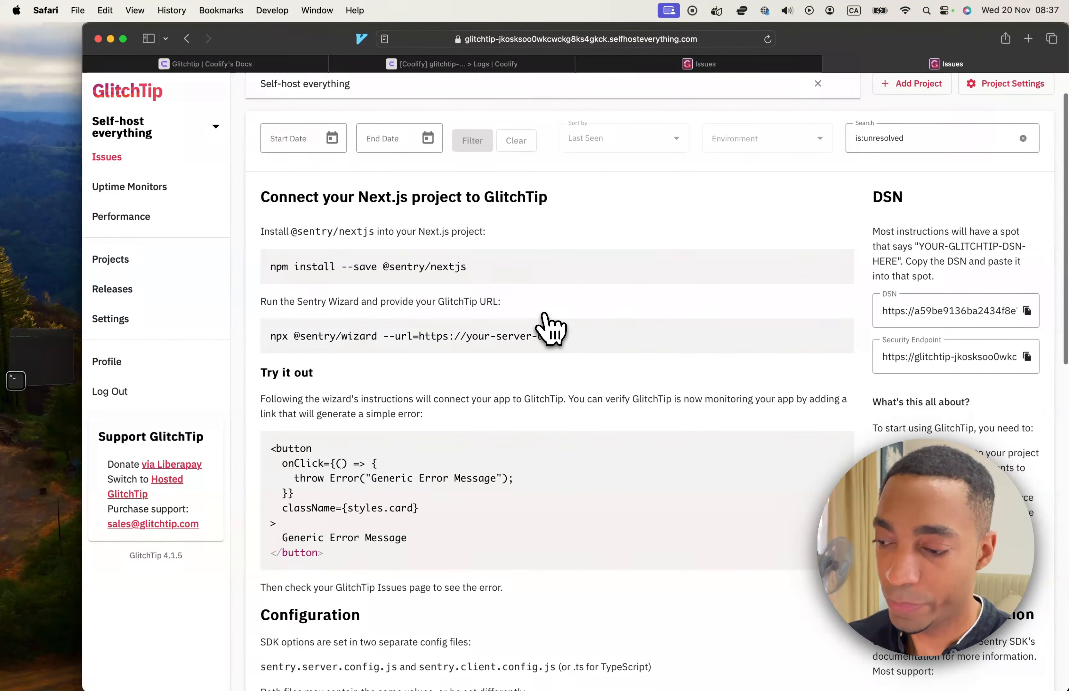
scroll(546, 326, "down", 3)
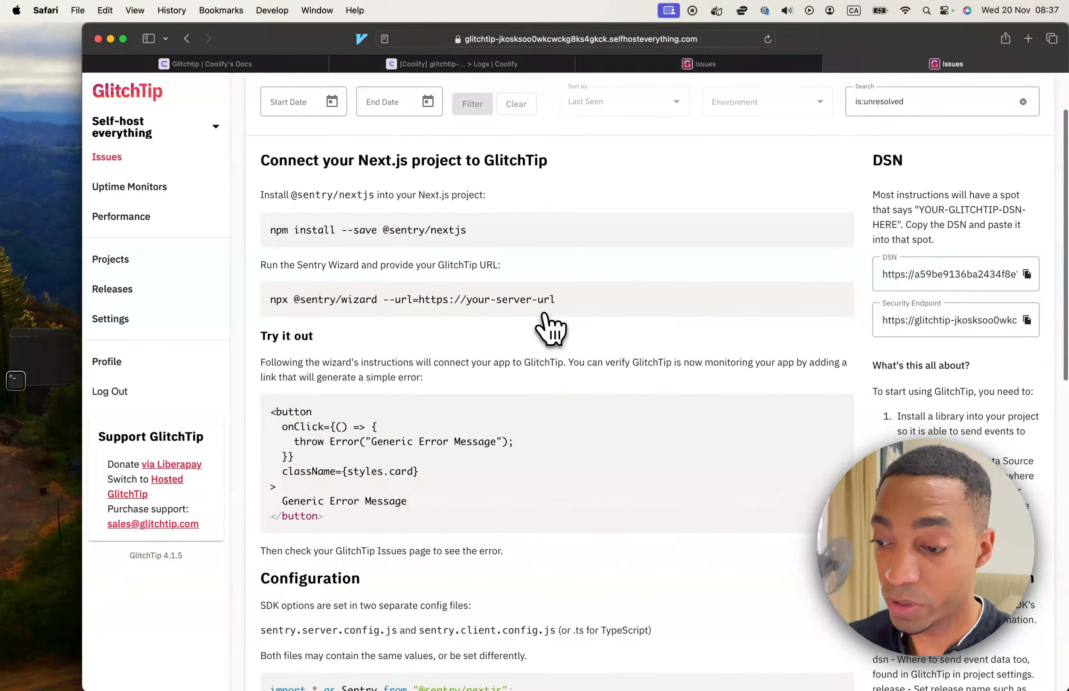
scroll(545, 315, "down", 1)
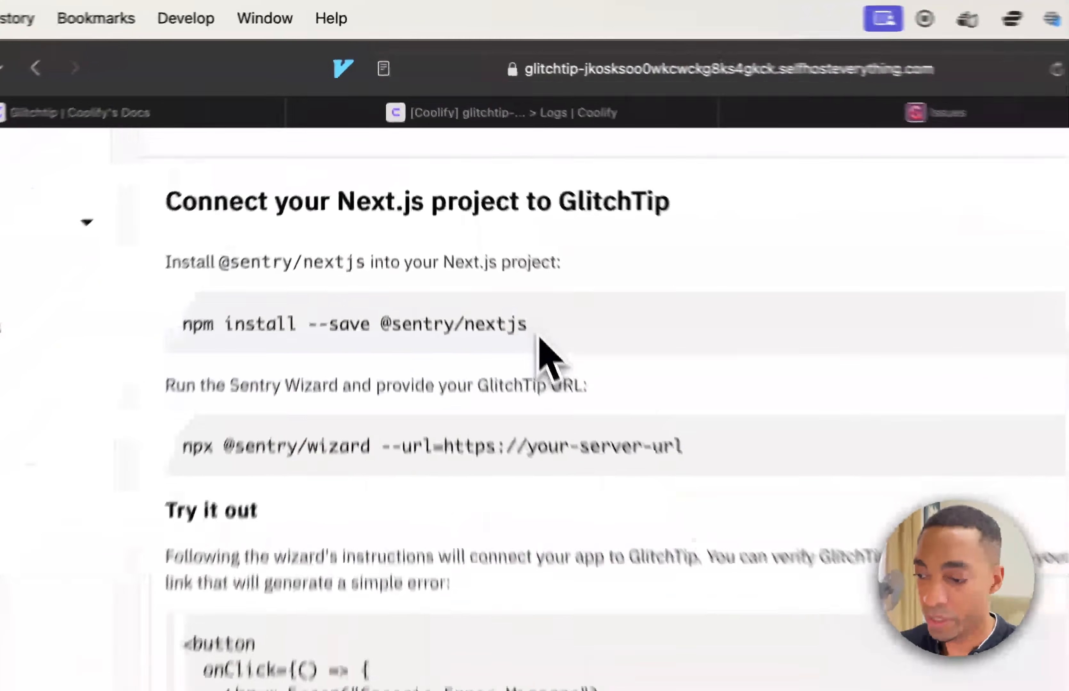
left_click_drag(533, 327, 328, 326)
Switch to Cursor and look up the sentry dependency in package.json.
key("super+Tab")
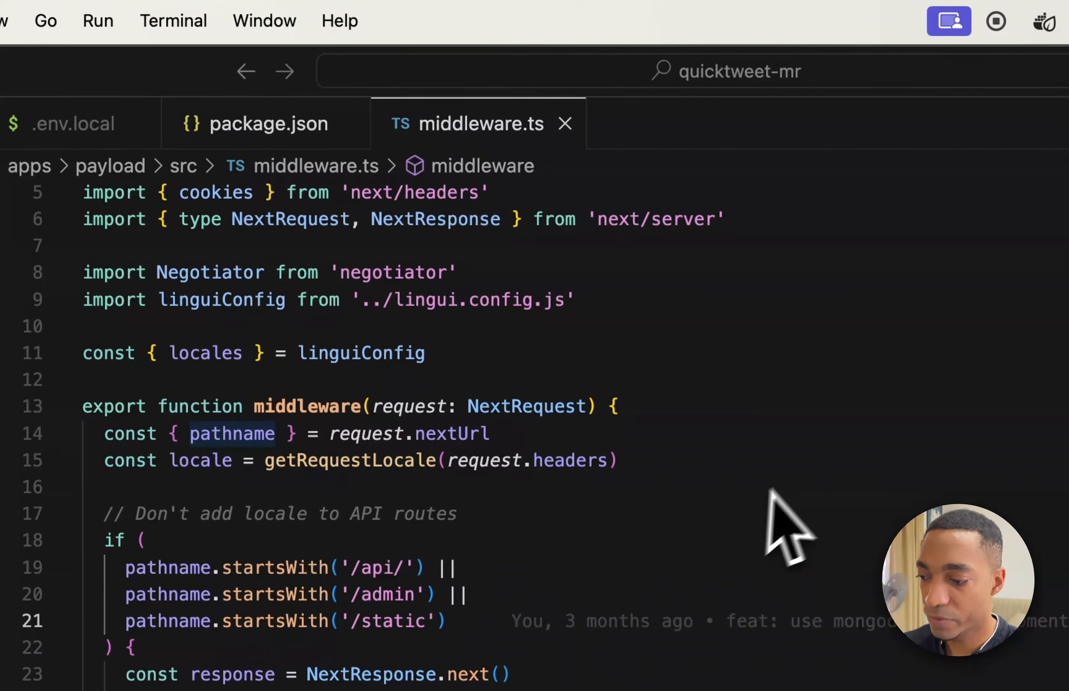
left_click(665, 460)
key("super+p")
type("p")
key("Escape")
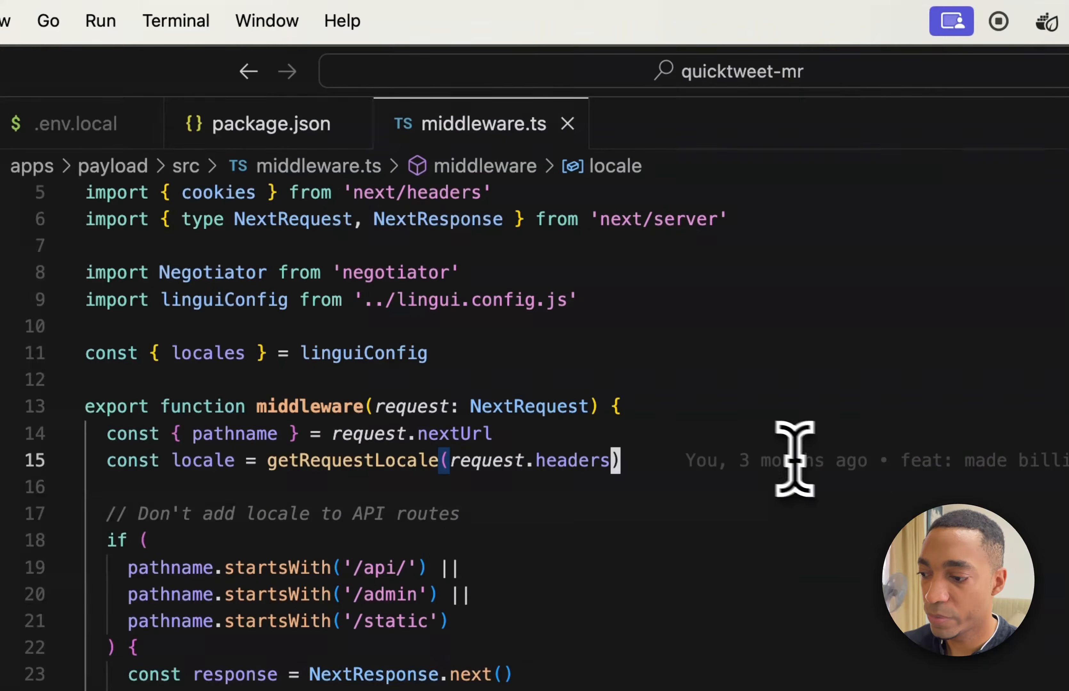
left_click(292, 130)
double_click(420, 380)
type("sentry")
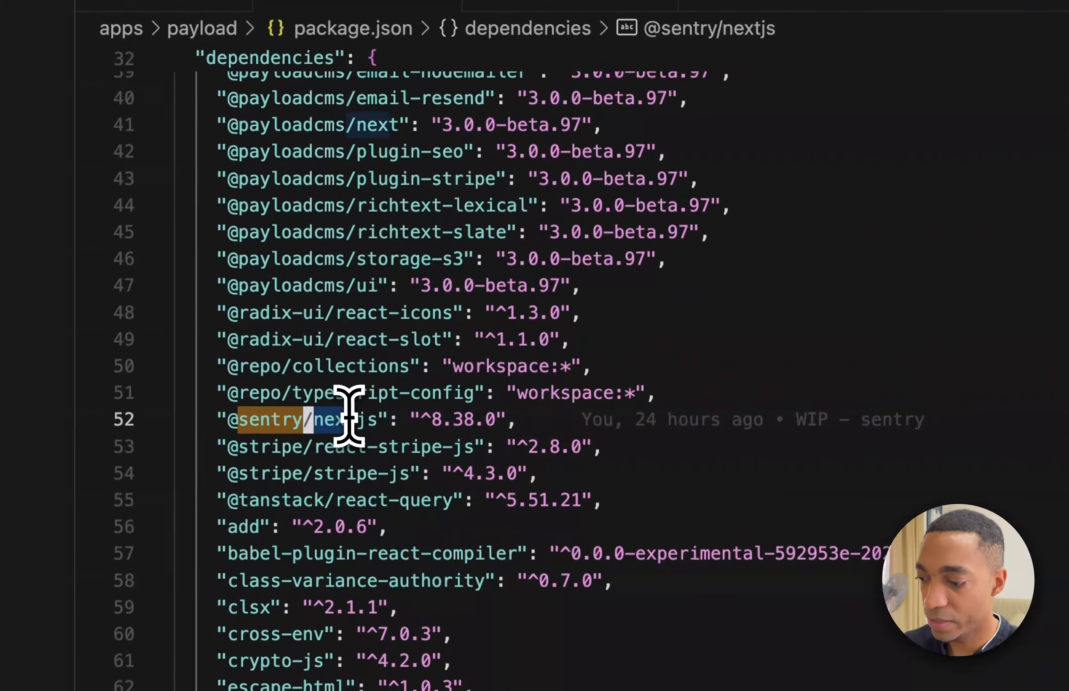
triple_click(276, 557)
key("ctrl+Right")
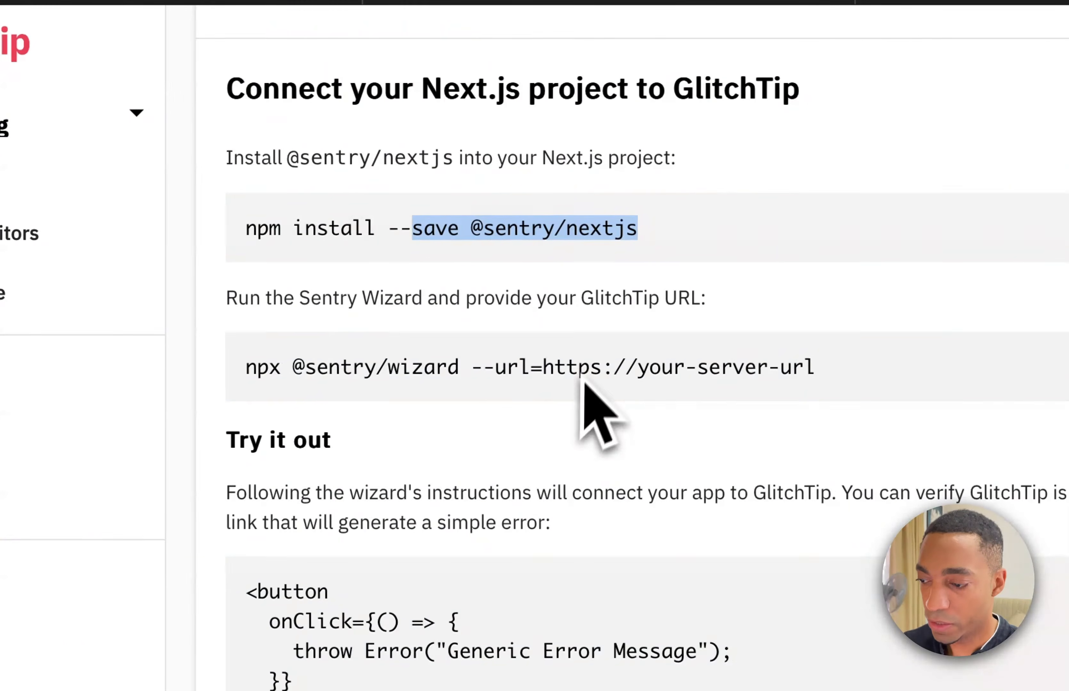
triple_click(426, 242)
left_click(398, 369)
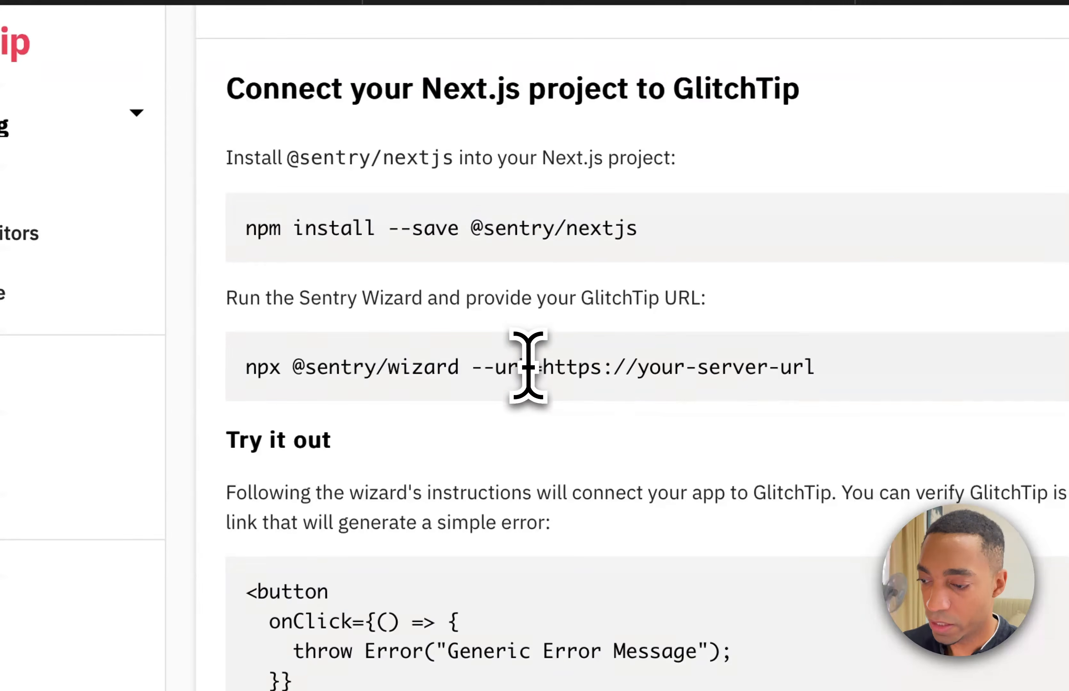
left_click_drag(541, 372, 247, 368)
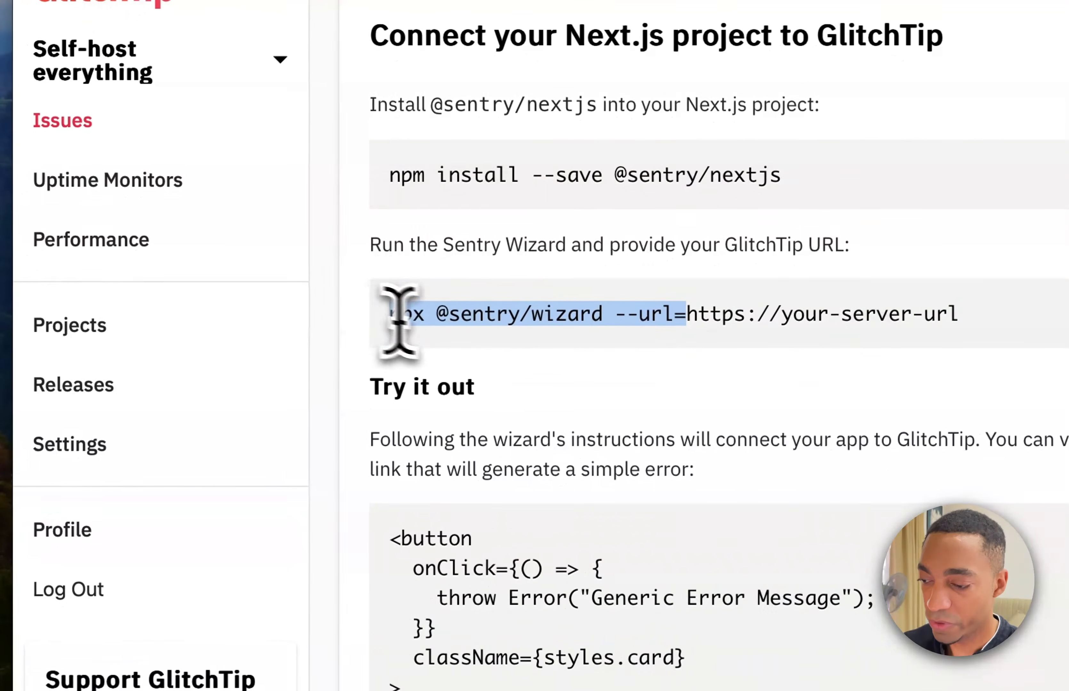
scroll(573, 346, "up", 3)
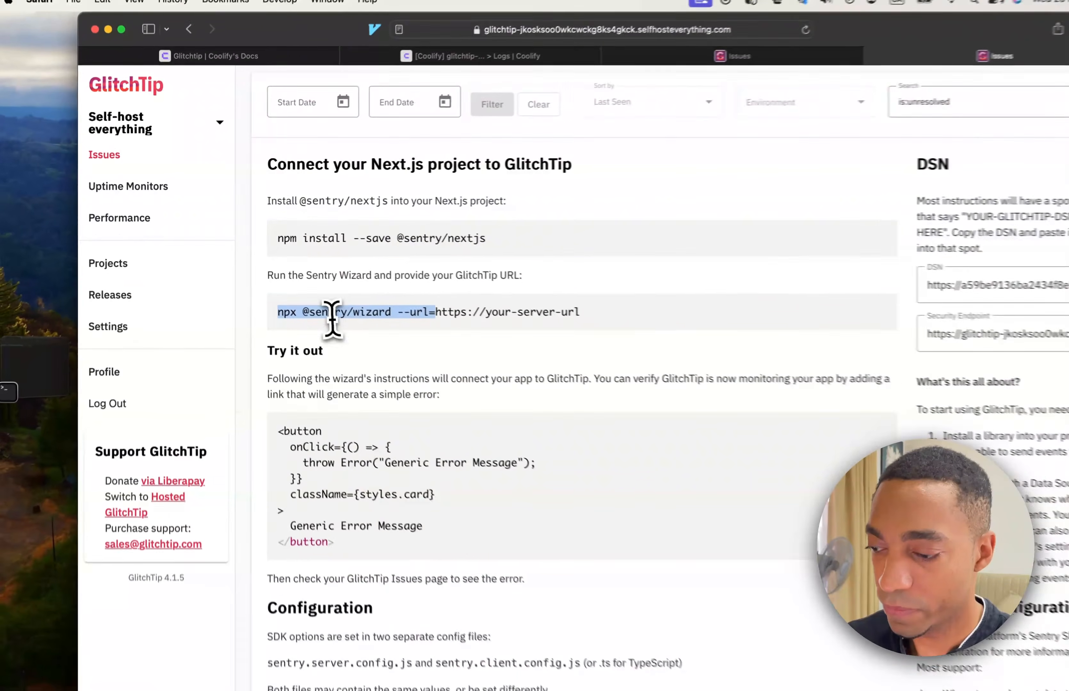
key("super+c")
key("super+Tab")
key("super+v")
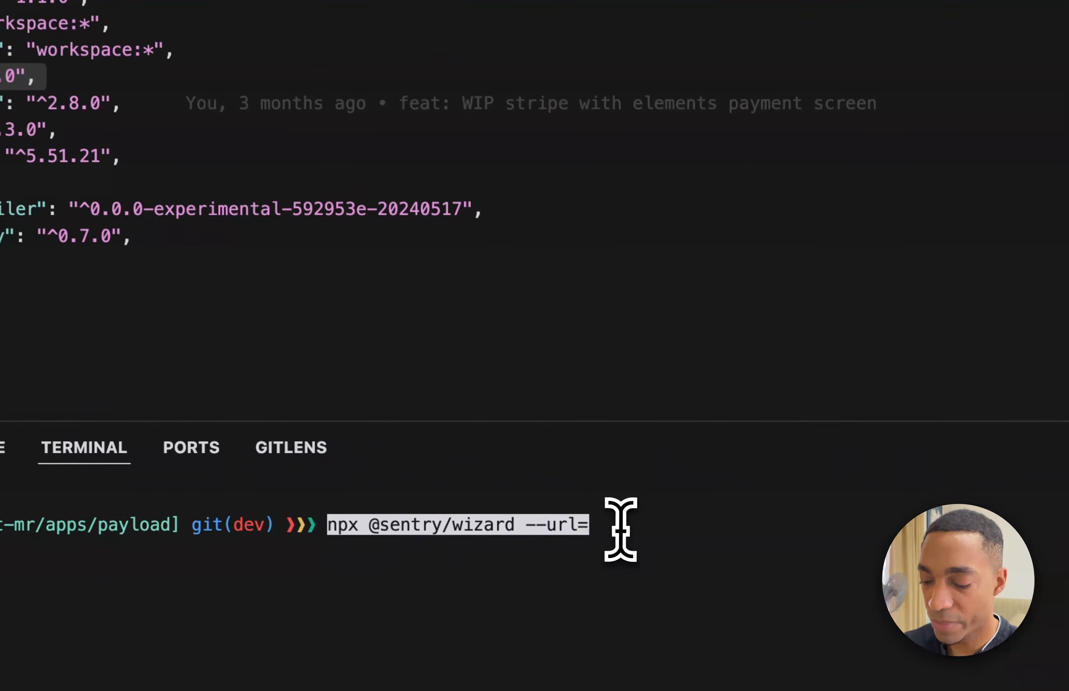
Copy the GlitchTip site's base URL from the browser, append it to the wizard command in Cursor's terminal and run it.
key("super+Tab")
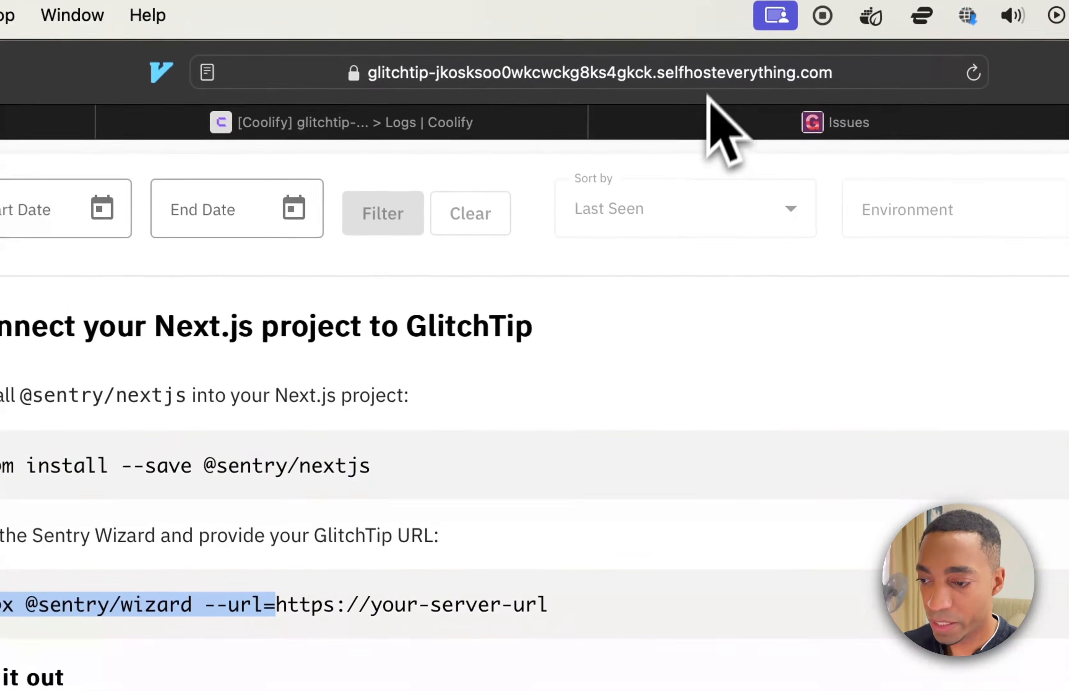
left_click(714, 79)
left_click_drag(748, 78, 173, 65)
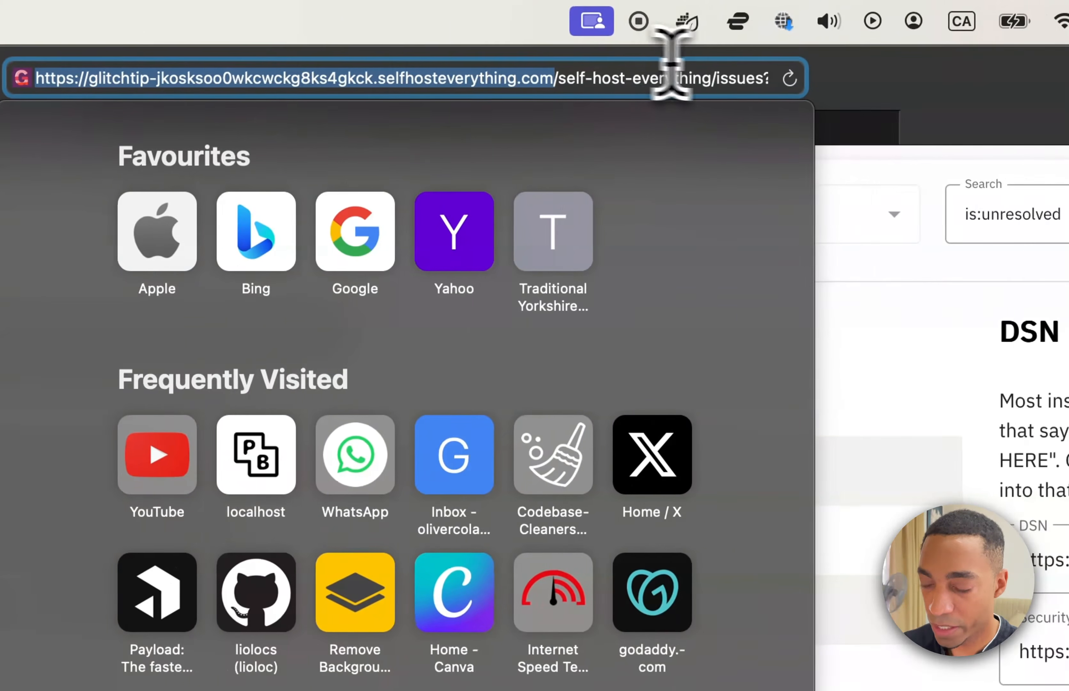
key("super+c")
key("super+Tab")
key("super+v")
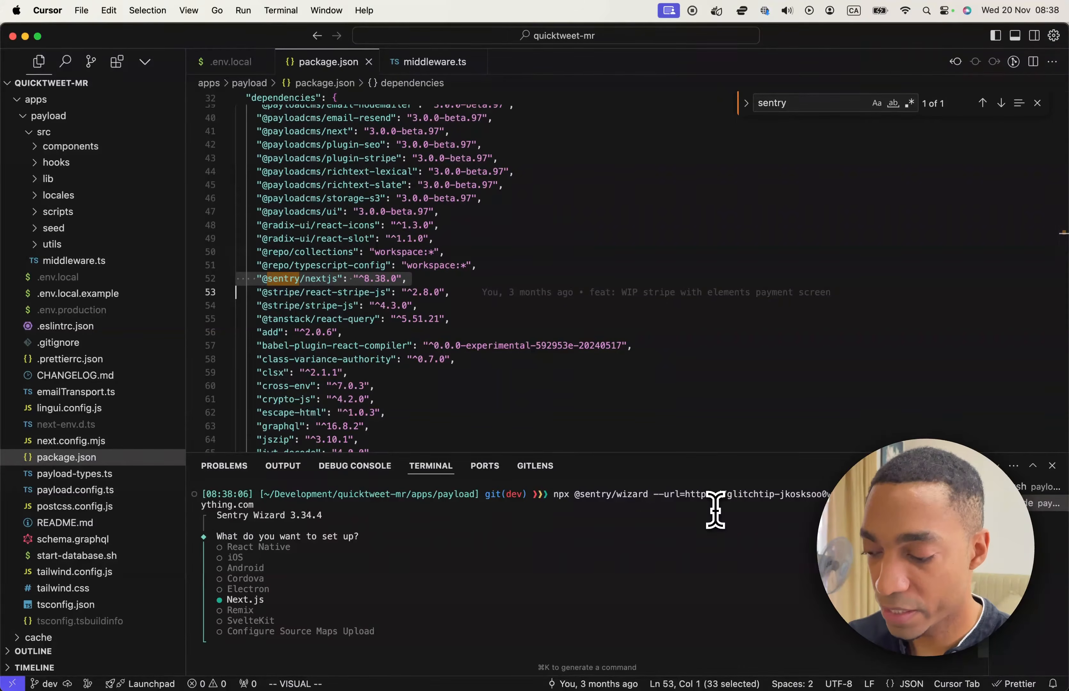
key("Return")
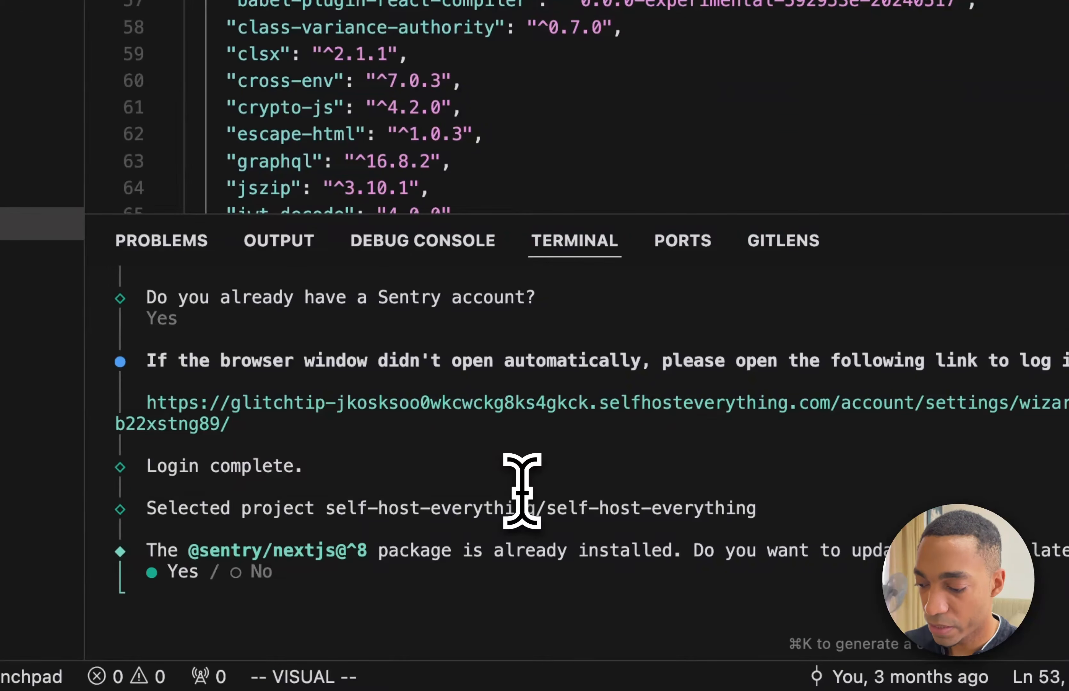
key("Right")
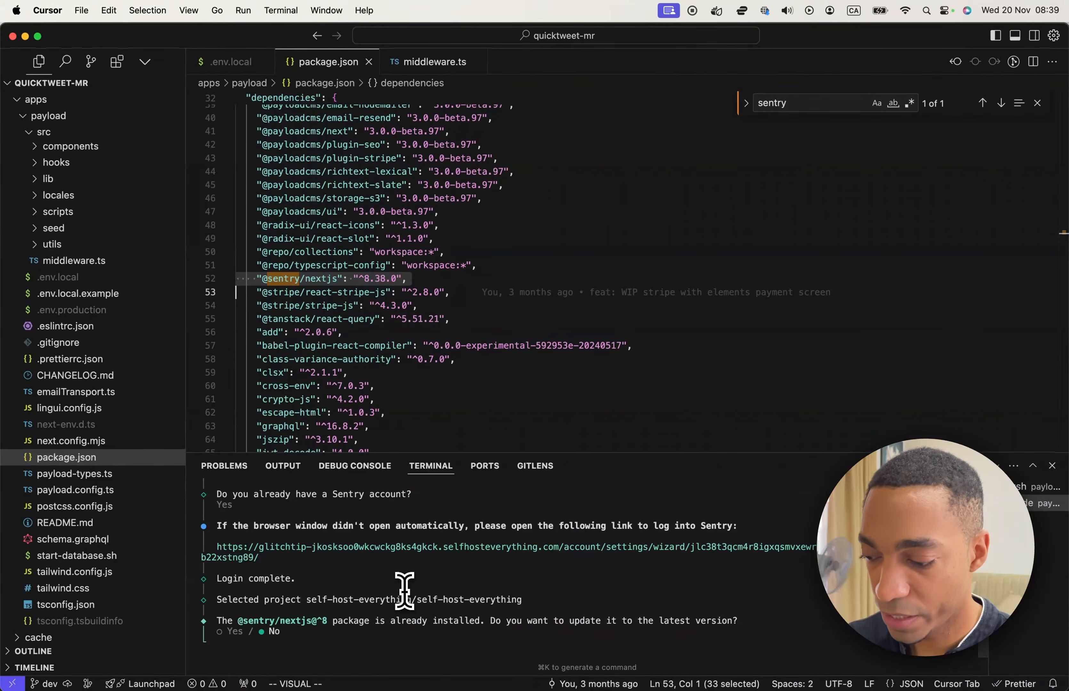
key("Return")
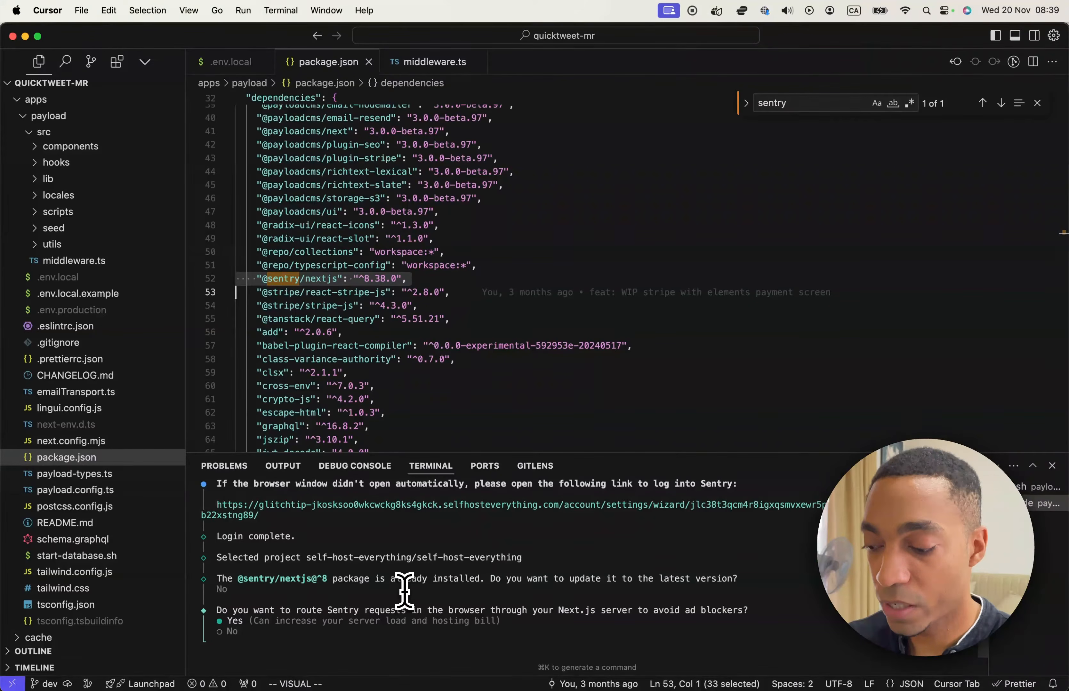
Accept request routing through the Next.js server, React component annotations, Tracing and Session Replay in the Sentry wizard.
key("Return")
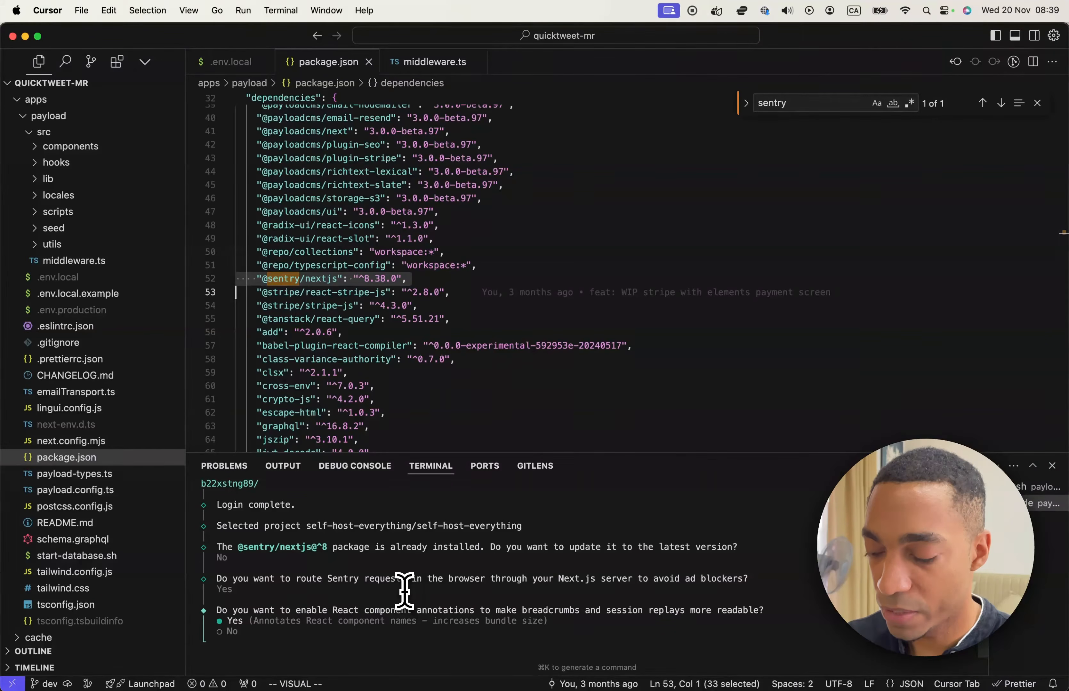
key("Return")
key("Return")
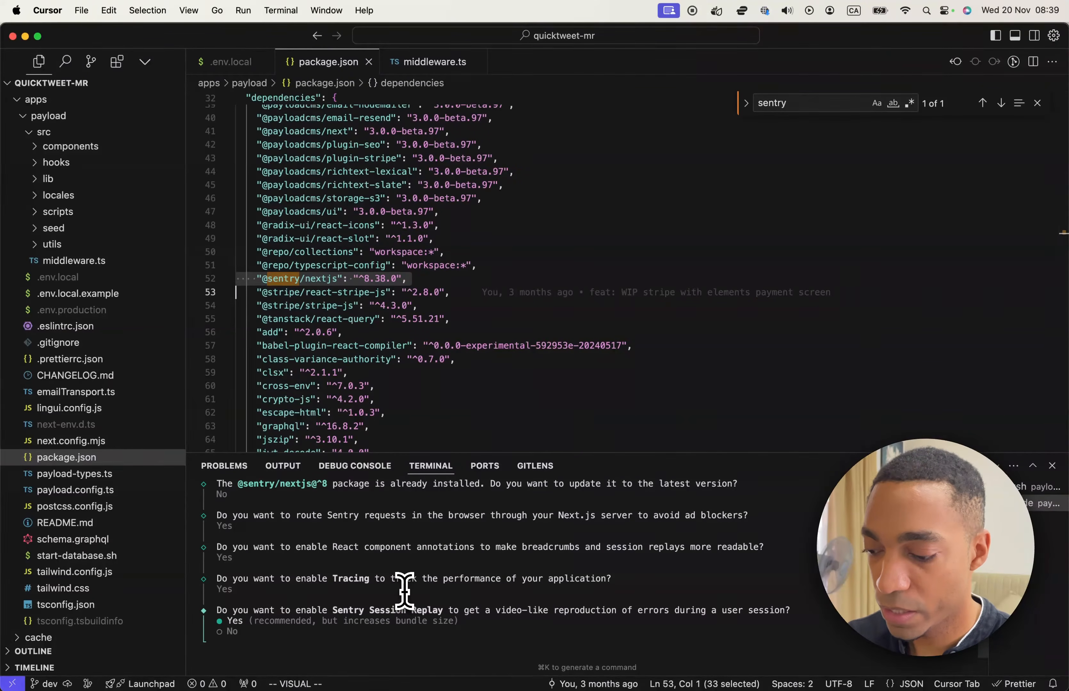
key("Return")
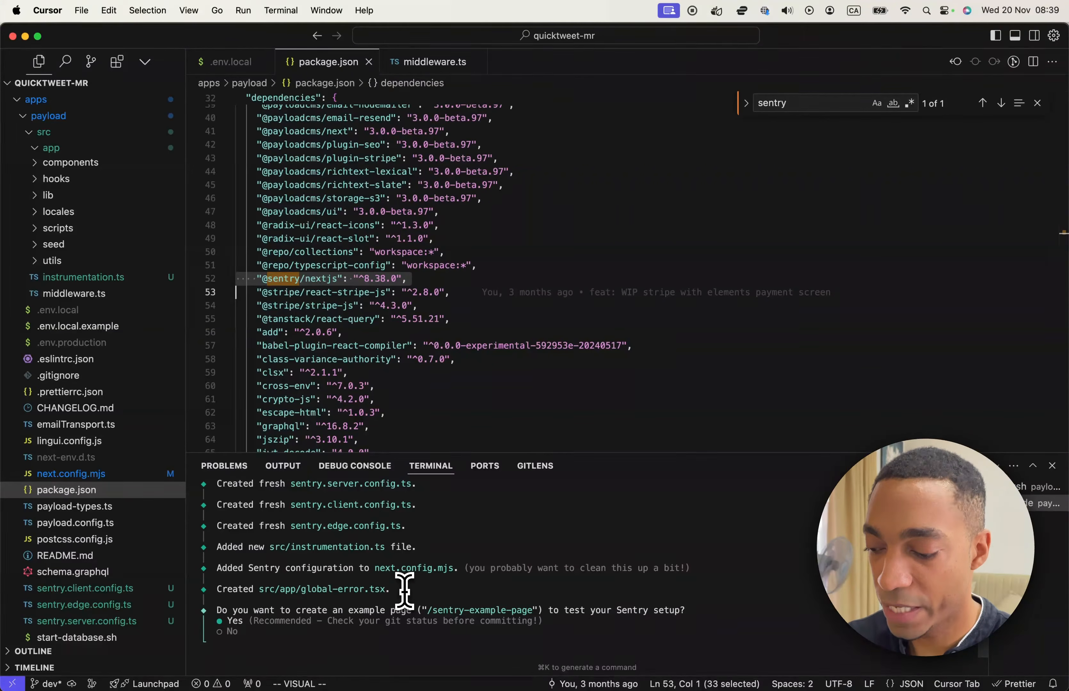
Finish the wizard by accepting the example page, the Turbopack warning and both CI/CD questions, with PNPM as package manager.
key("Return")
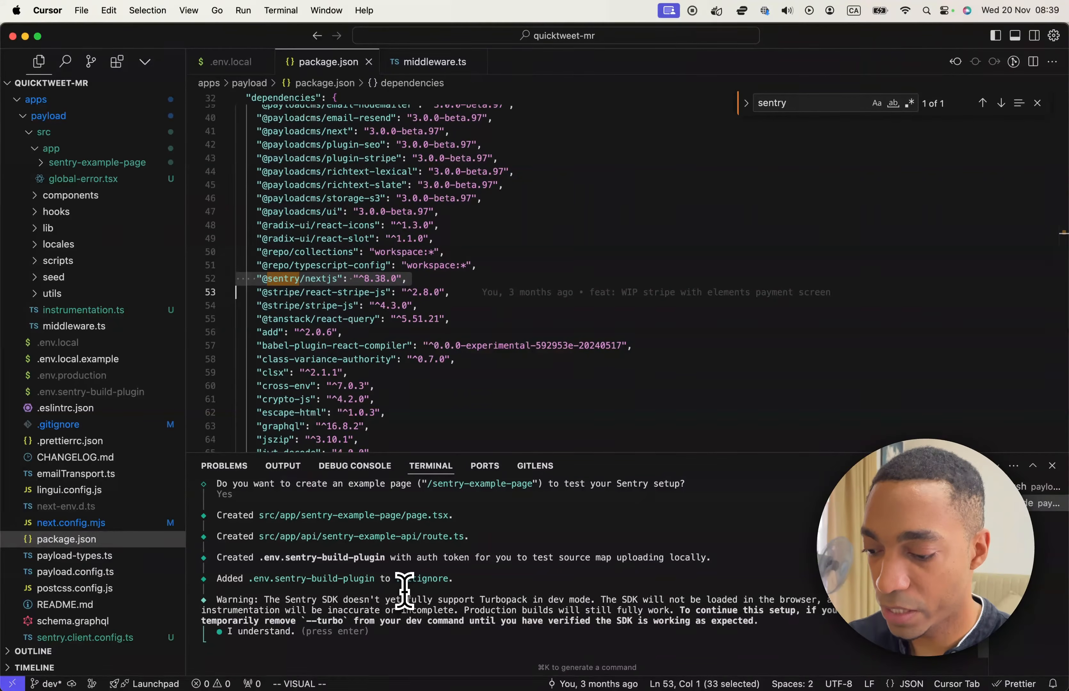
key("Return")
key("Return")
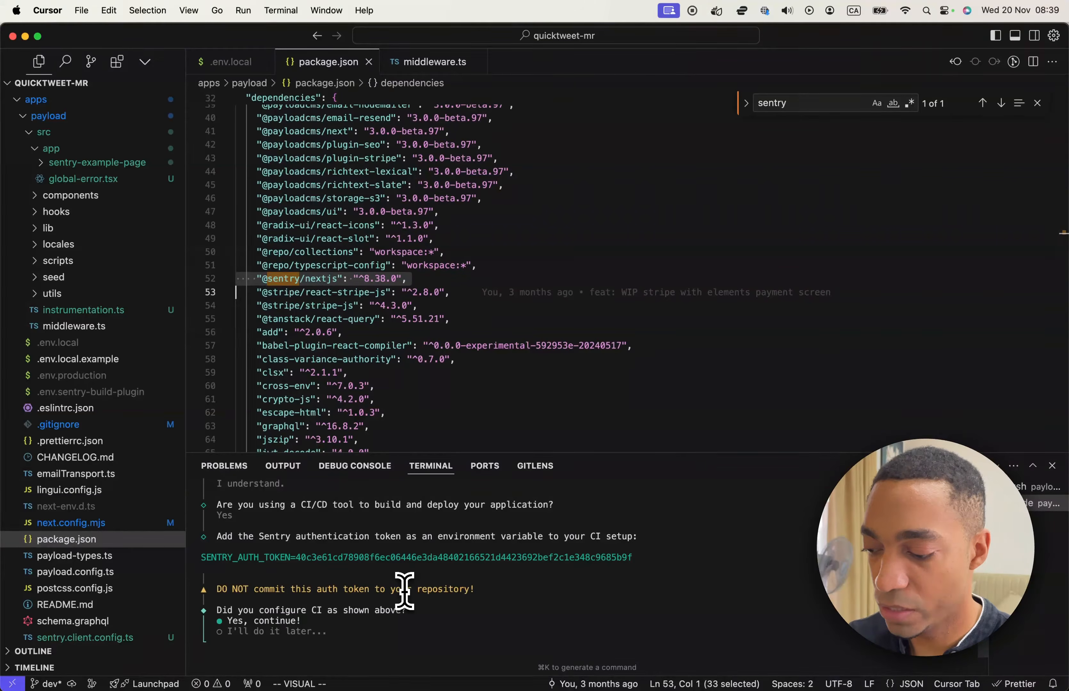
key("Return")
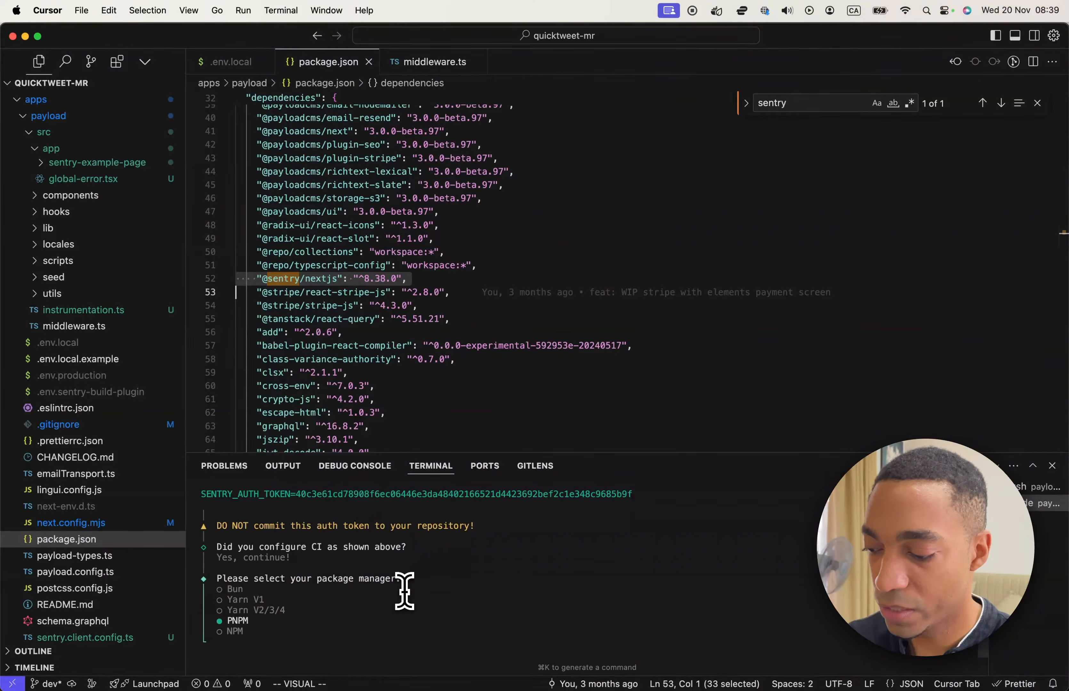
key("Return")
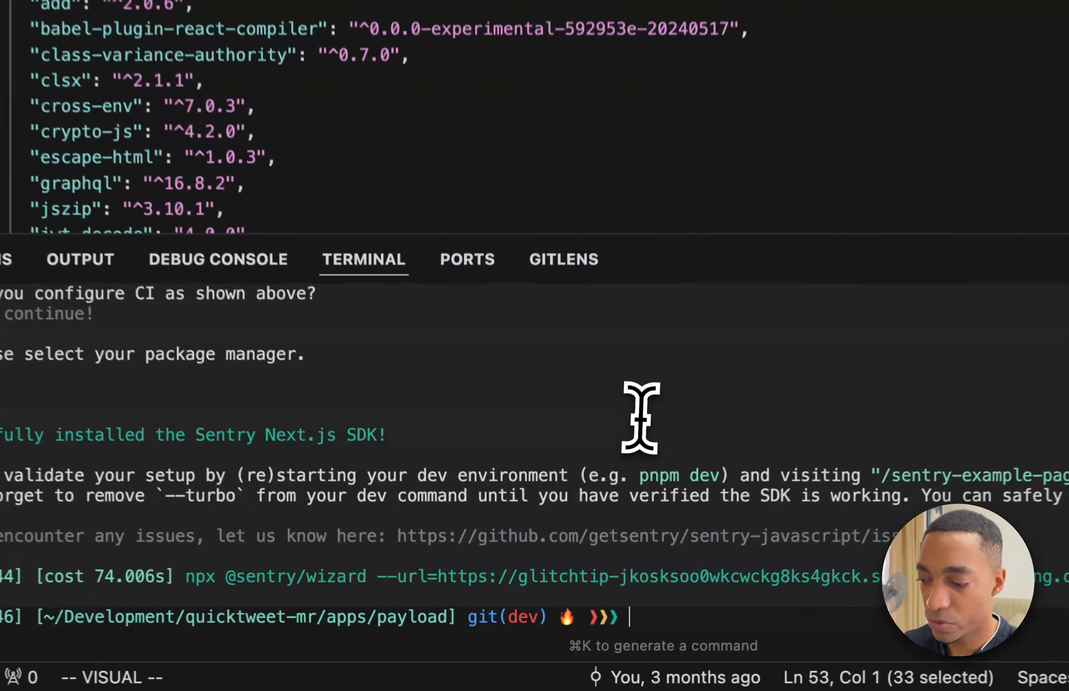
Run gsb in the terminal and examine which files the Sentry wizard added or modified.
type("gsb")
key("Return")
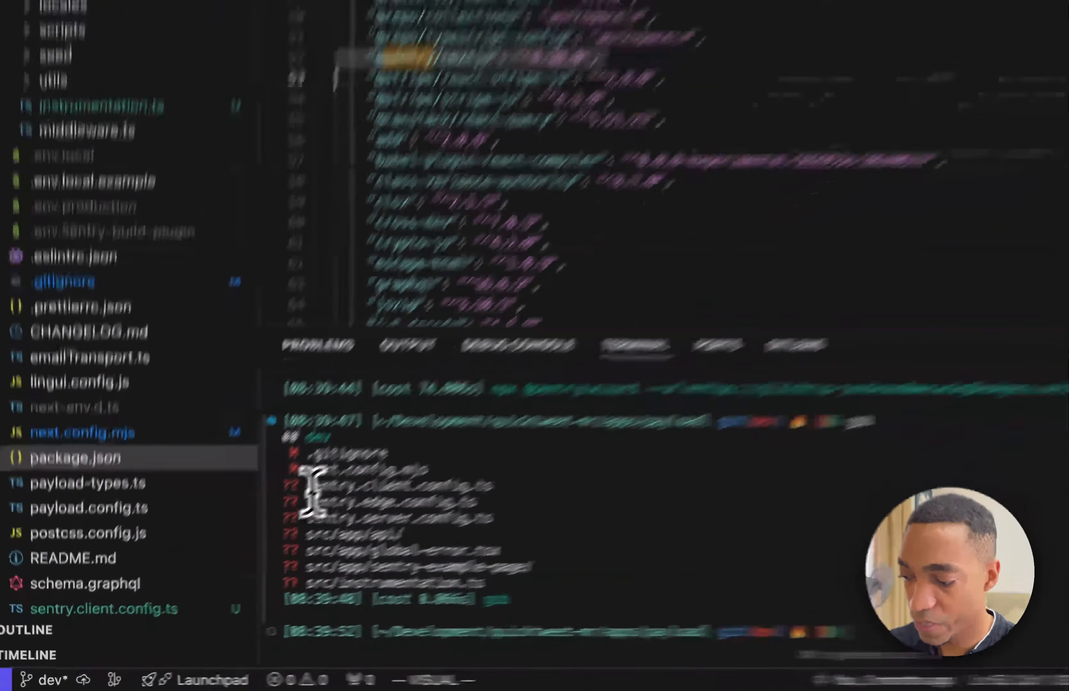
left_click_drag(217, 558, 349, 583)
left_click(649, 475)
left_click_drag(383, 487, 690, 552)
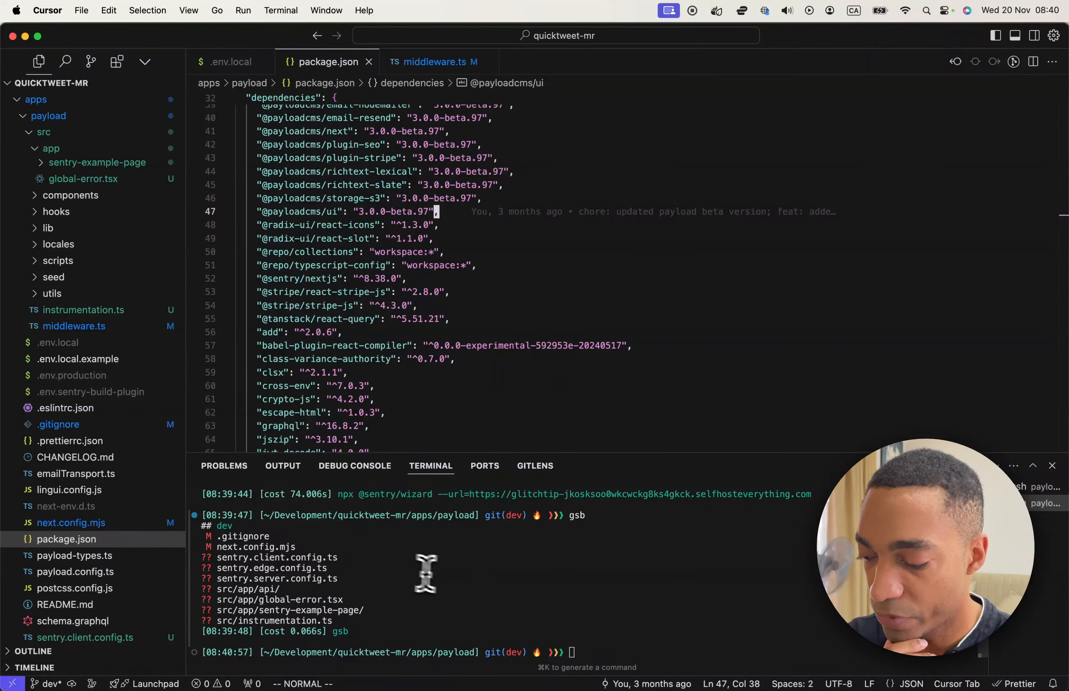
left_click(578, 594)
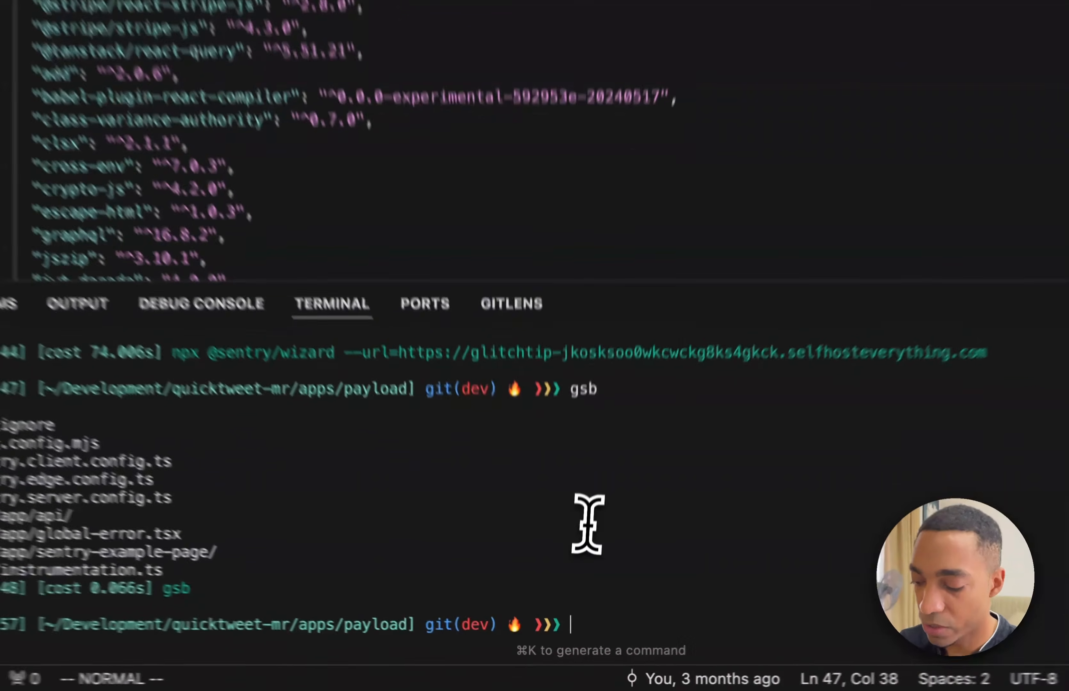
Start the project's development server with the dev command in the terminal.
type("de")
key("BackSpace")
key("BackSpace")
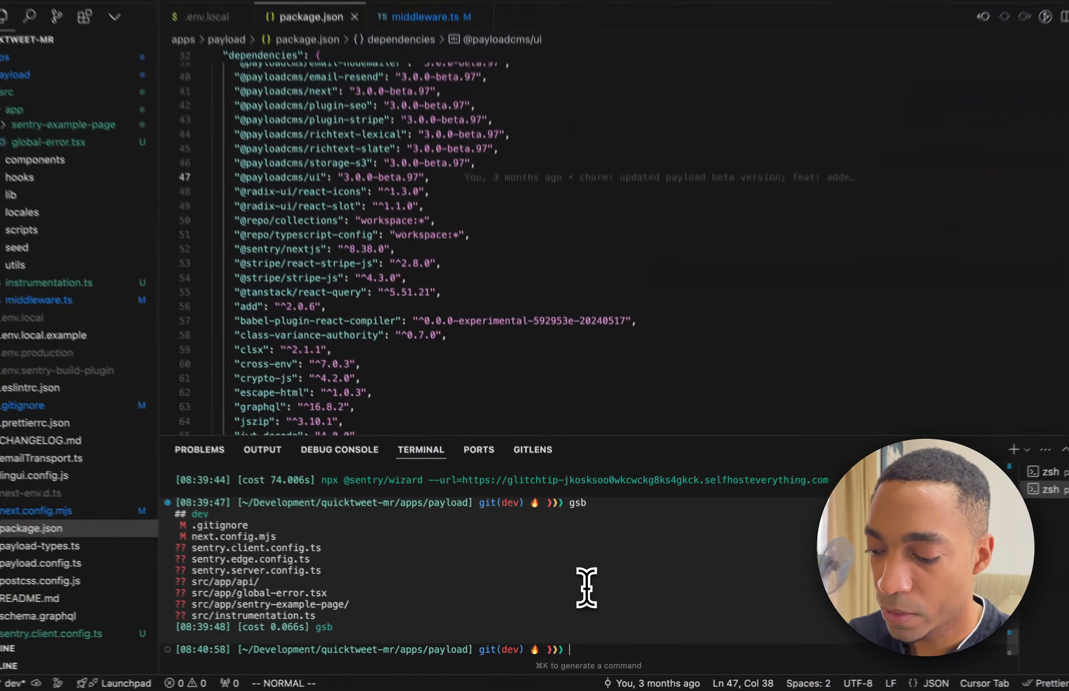
type("dev")
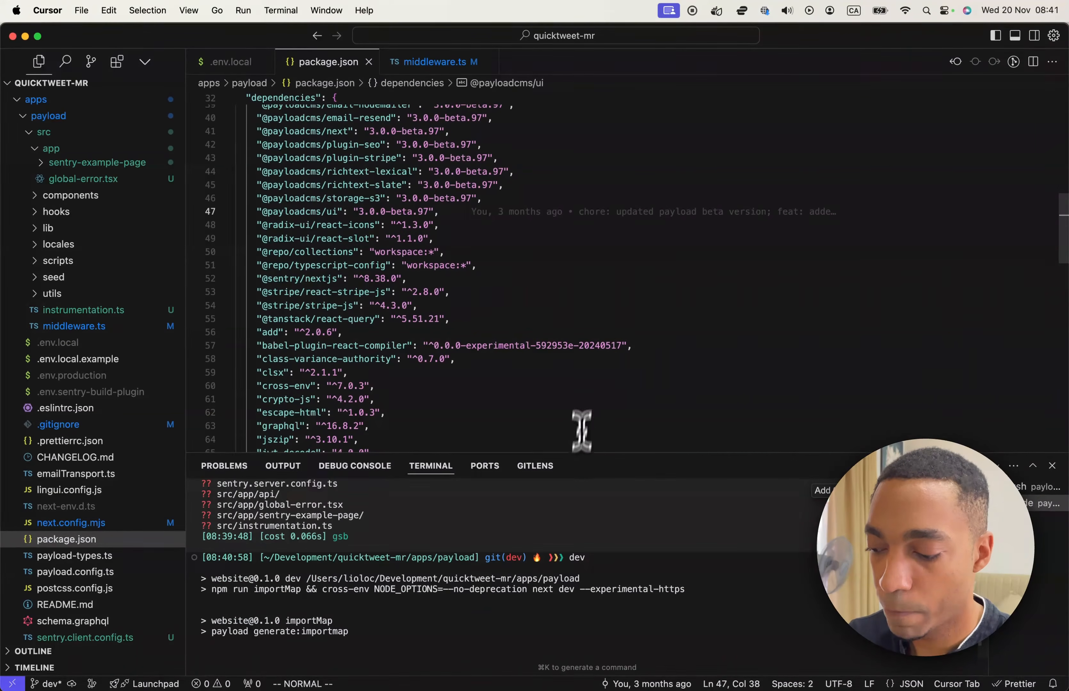
Switch to Safari and open localhost:3000/sentry-example-page in a new tab.
key("super+Tab")
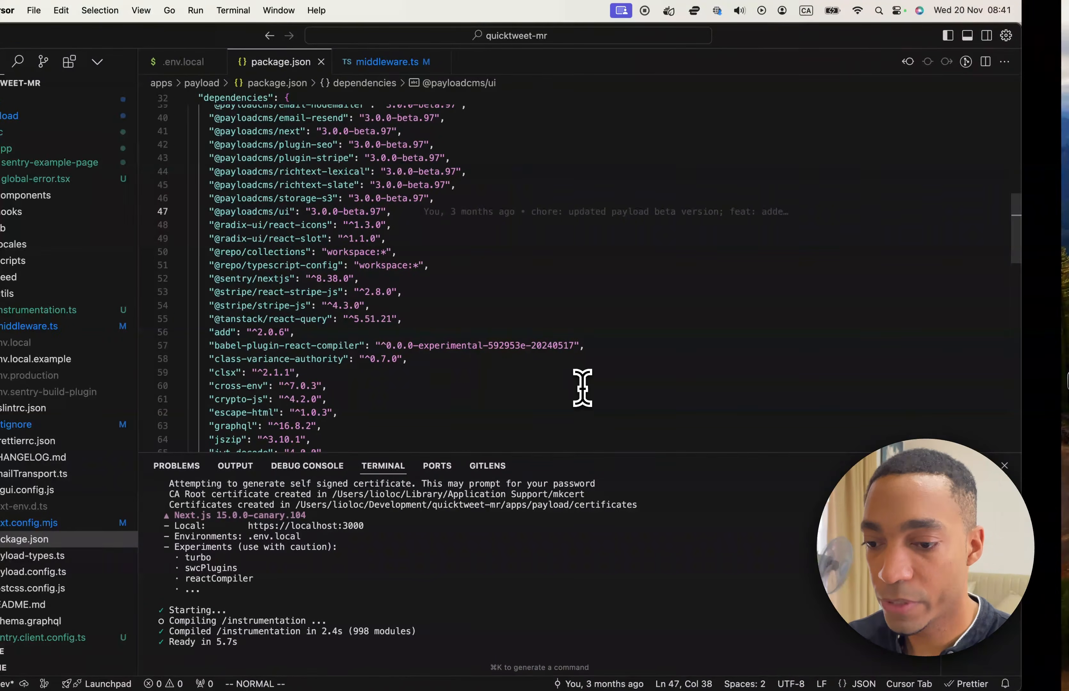
key("super+t")
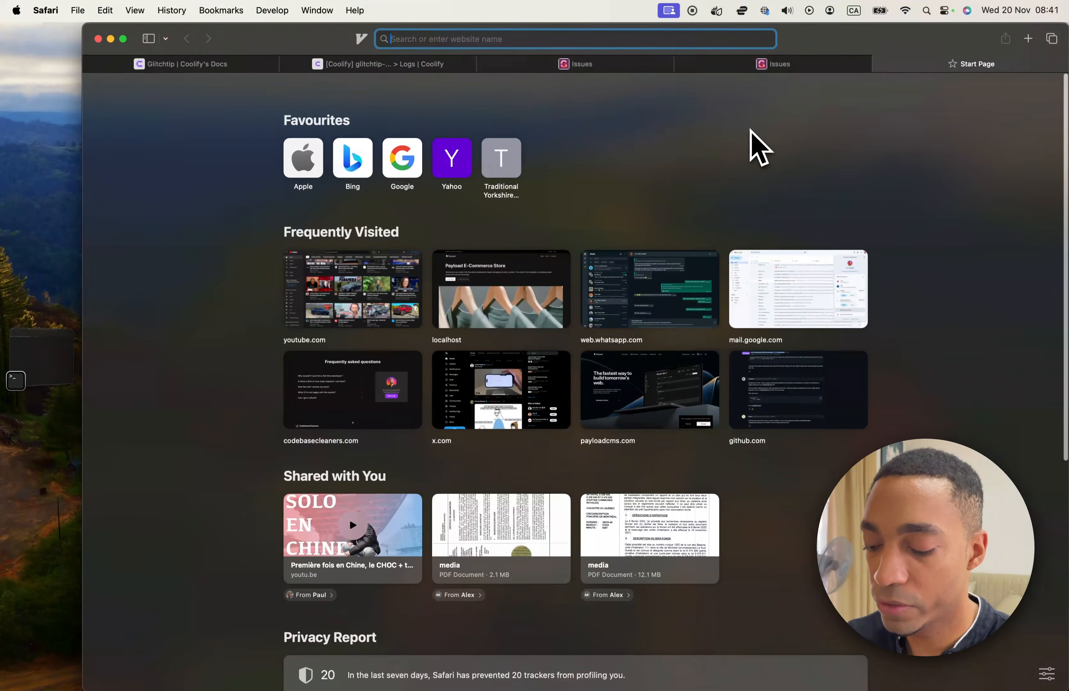
type("localhost:3000/ser")
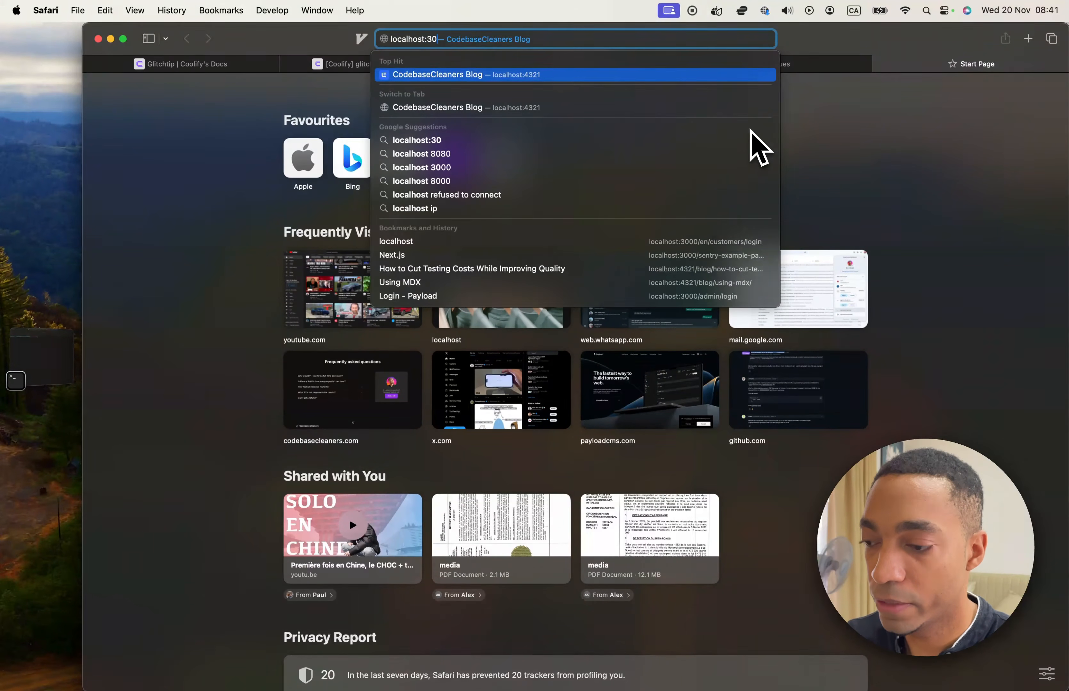
key("BackSpace")
key("BackSpace")
key("BackSpace")
key("BackSpace")
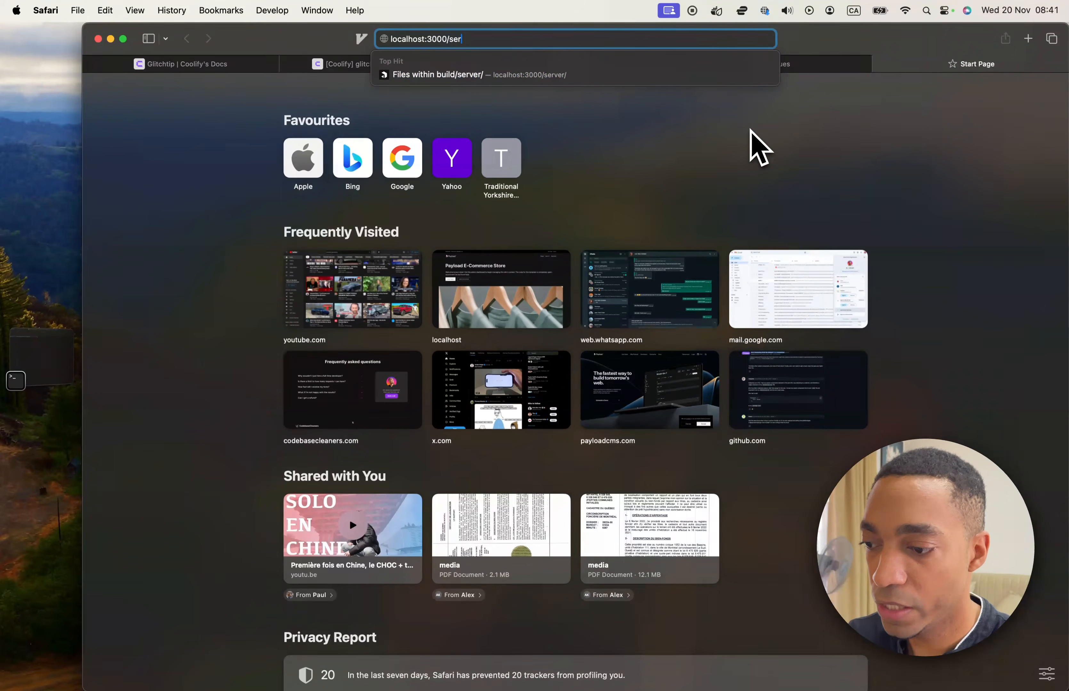
type("sentry-example-page")
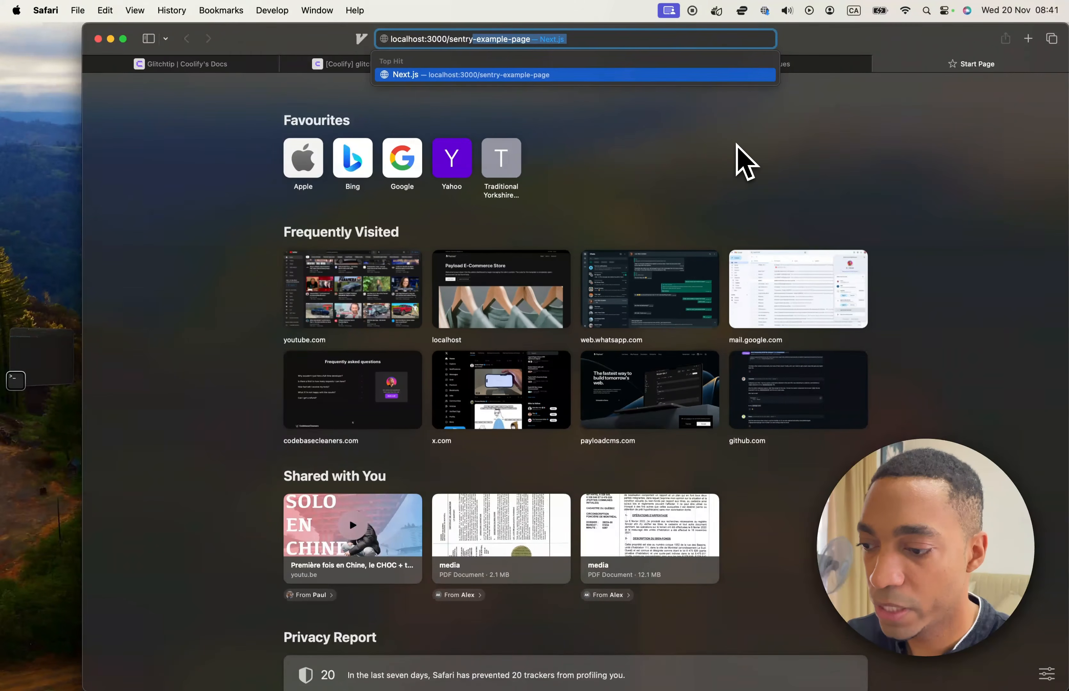
key("Return")
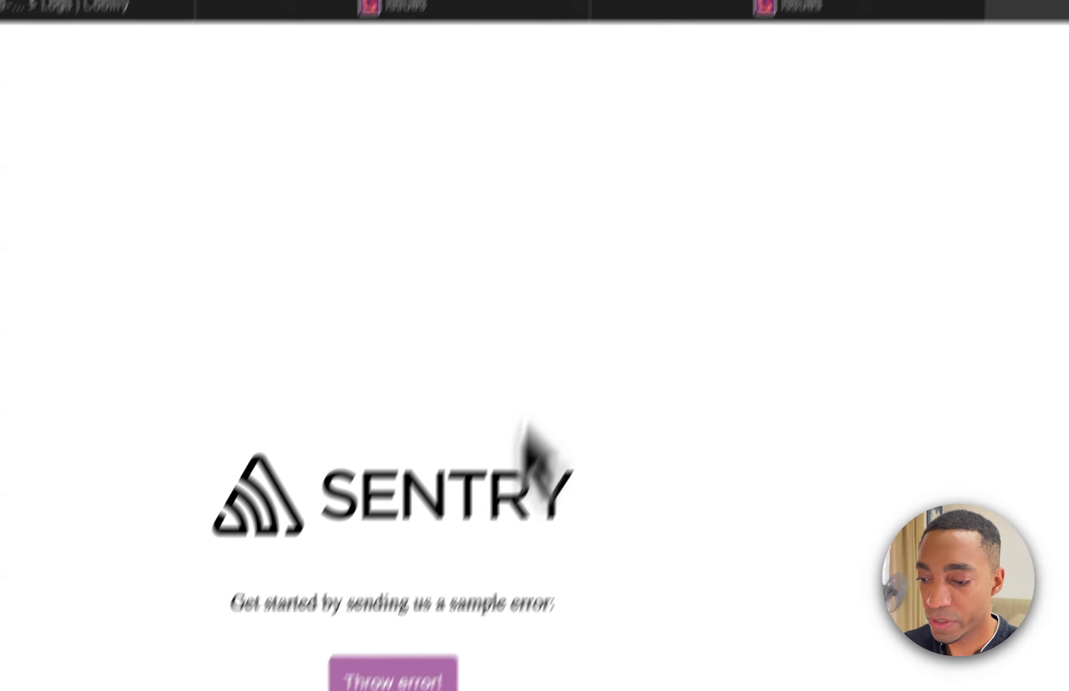
Return to GlitchTip's issue list, open the Sentry Example Frontend Error and examine its event details and tags.
left_click(691, 16)
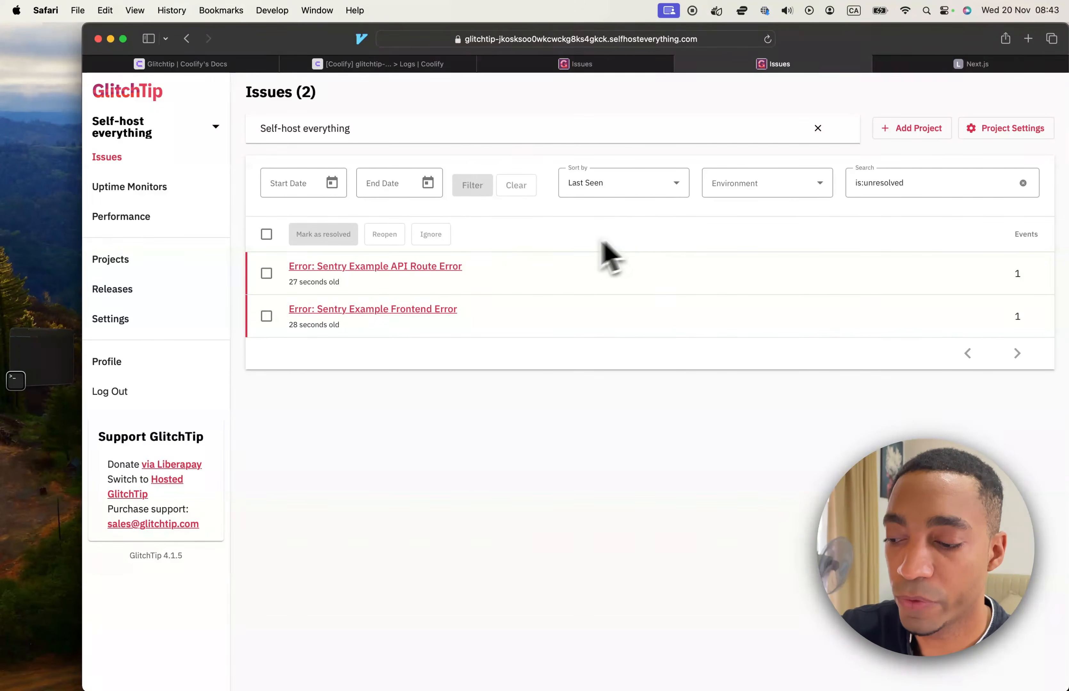
left_click(439, 310)
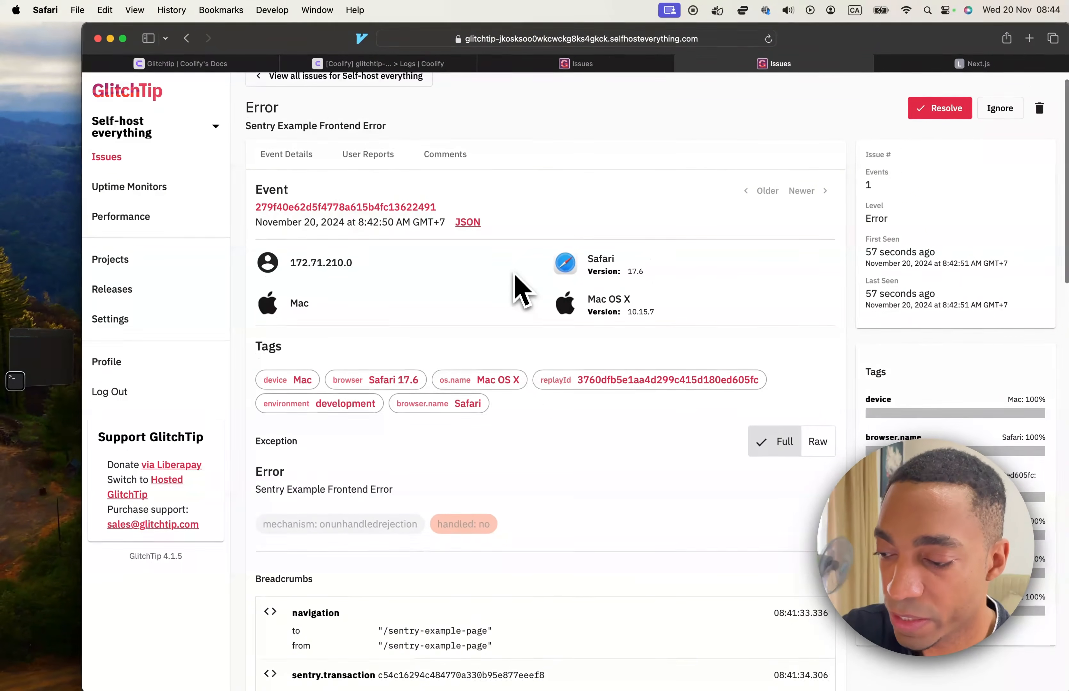
scroll(496, 342, "down", 5)
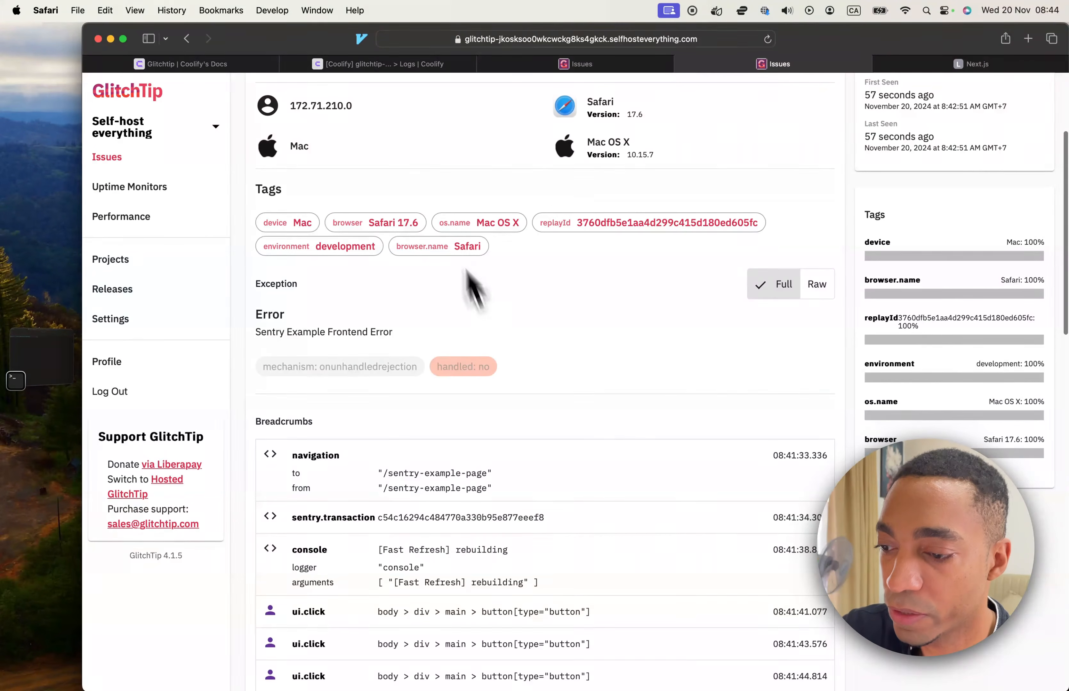
scroll(612, 166, "down", 10)
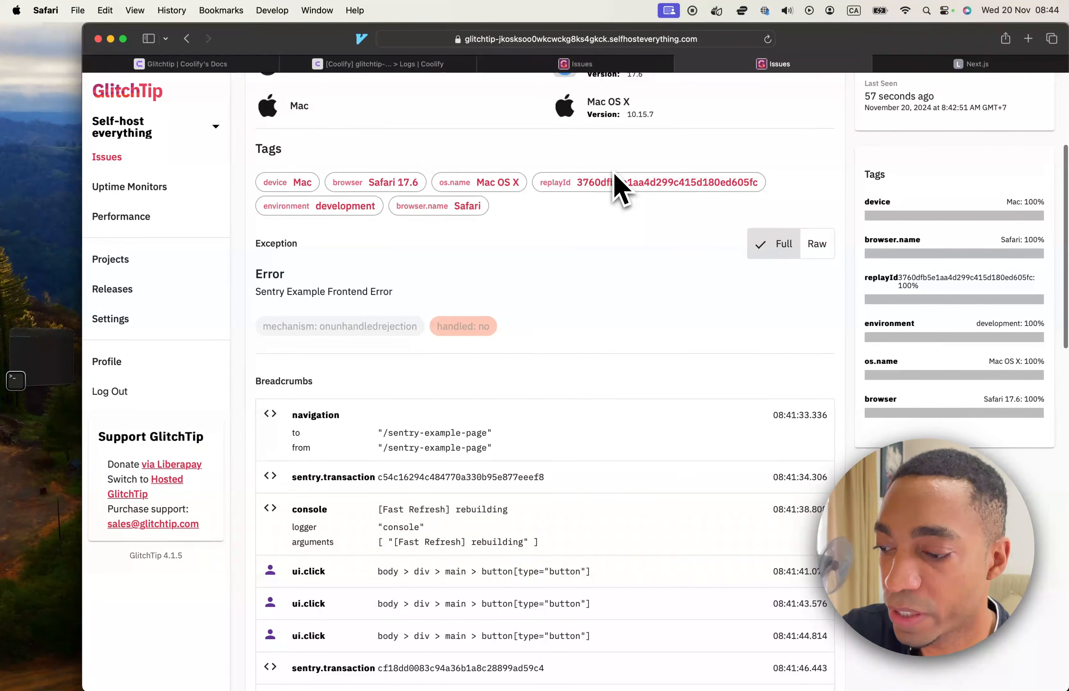
scroll(618, 187, "down", 3)
scroll(615, 186, "up", 3)
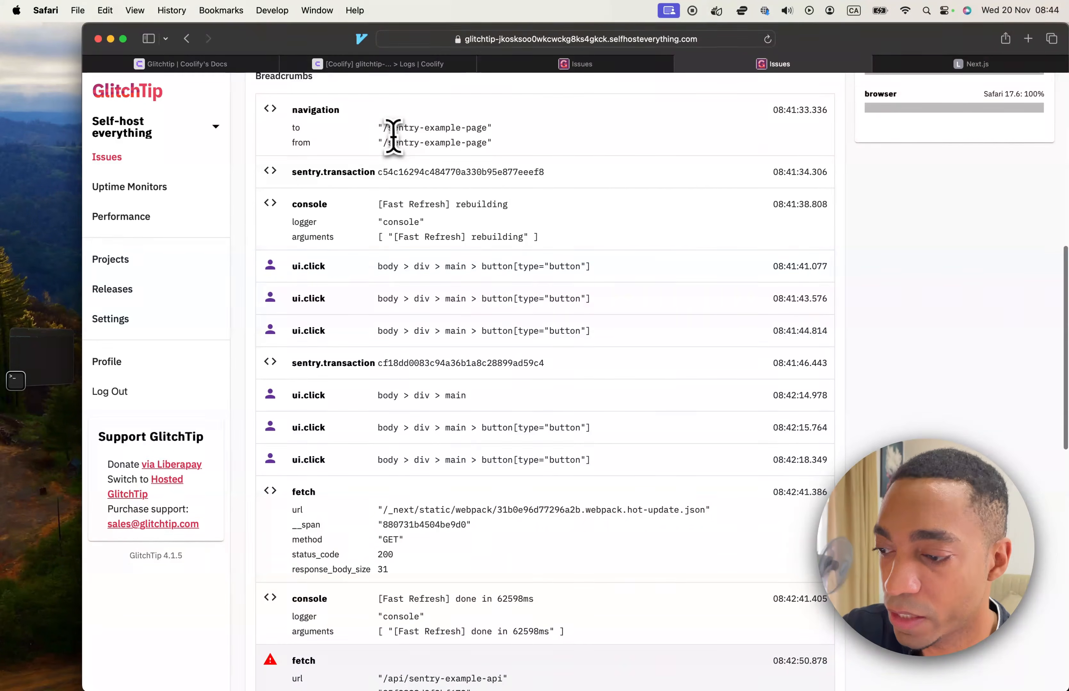
Examine the error's breadcrumbs, from page navigation and console entries to the API fetch and request headers.
left_click_drag(379, 130, 526, 145)
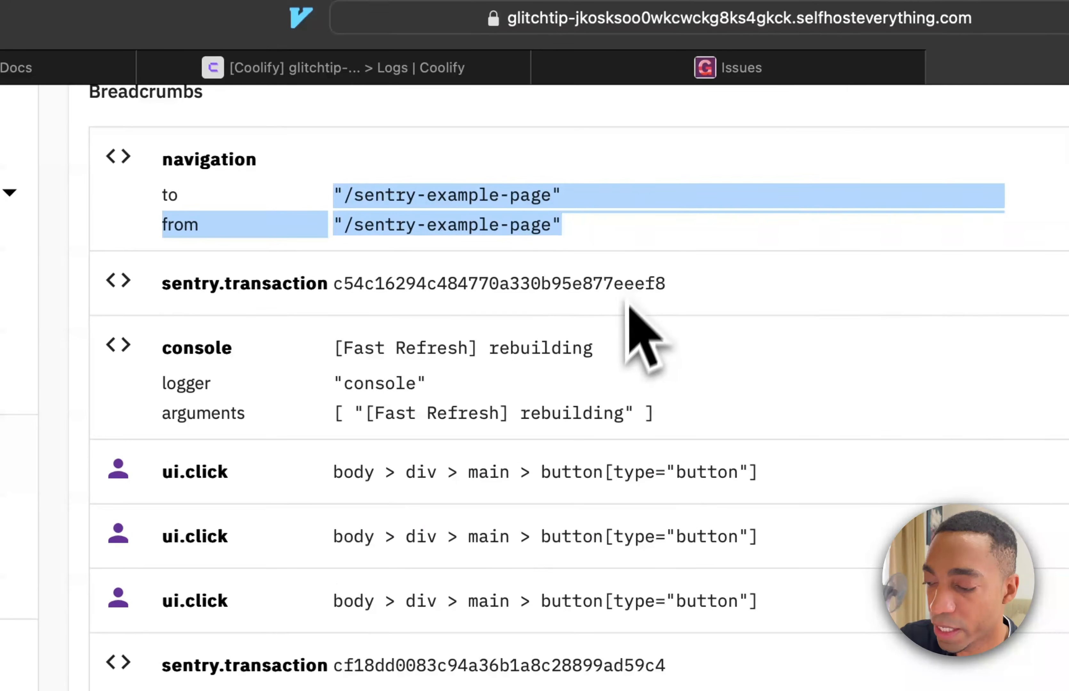
left_click_drag(343, 348, 728, 431)
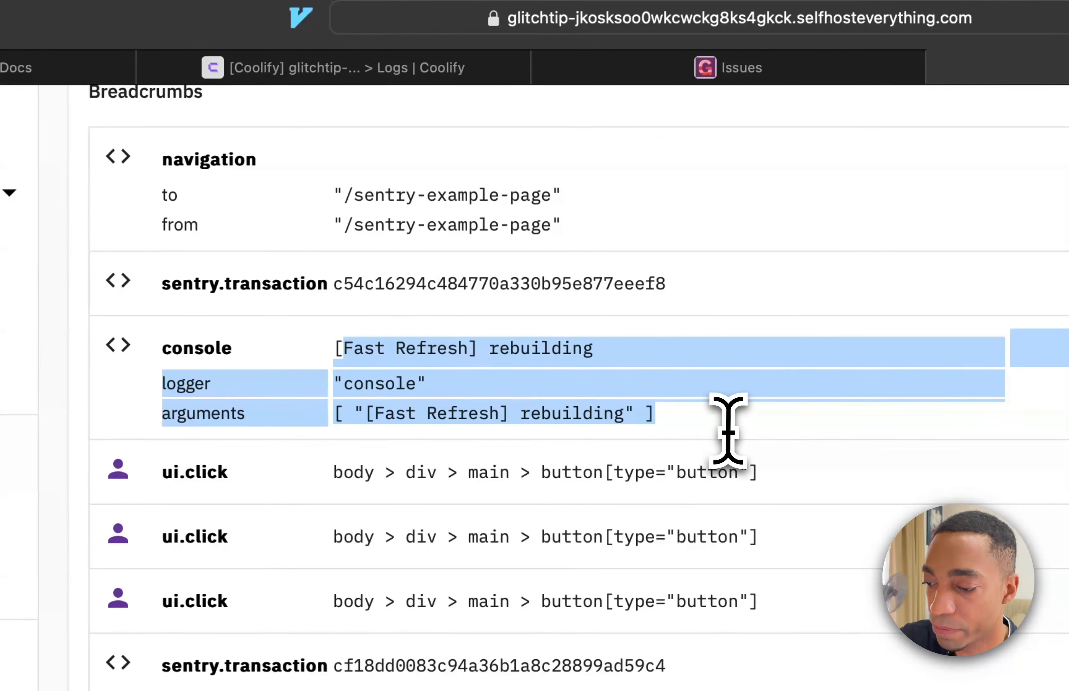
scroll(730, 498, "down", 6)
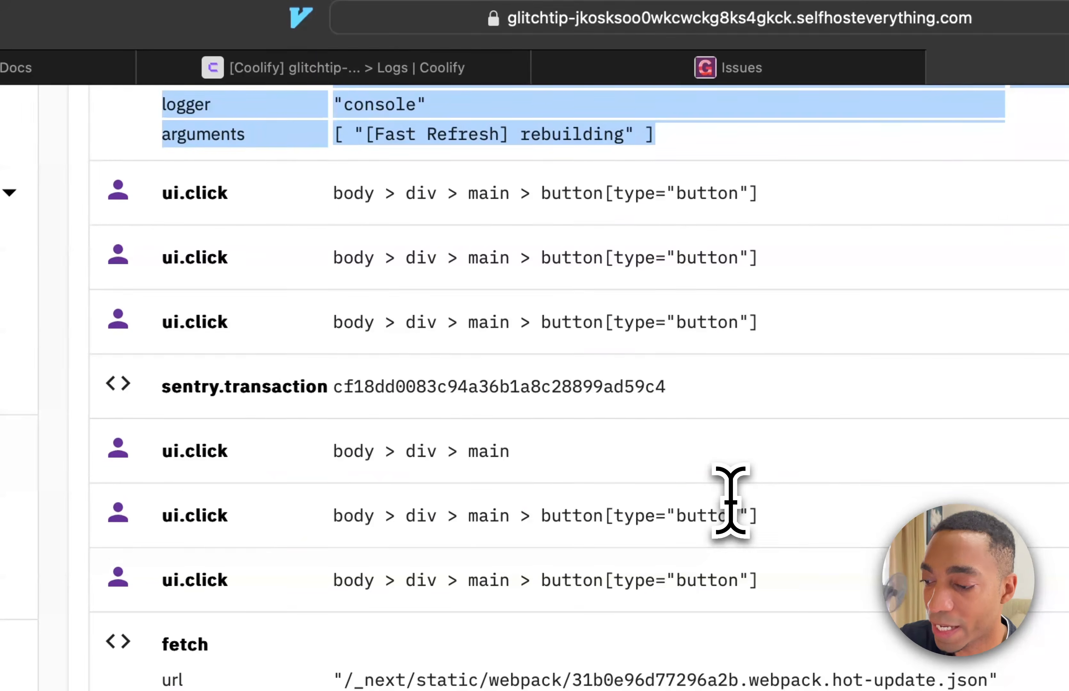
scroll(731, 503, "down", 3)
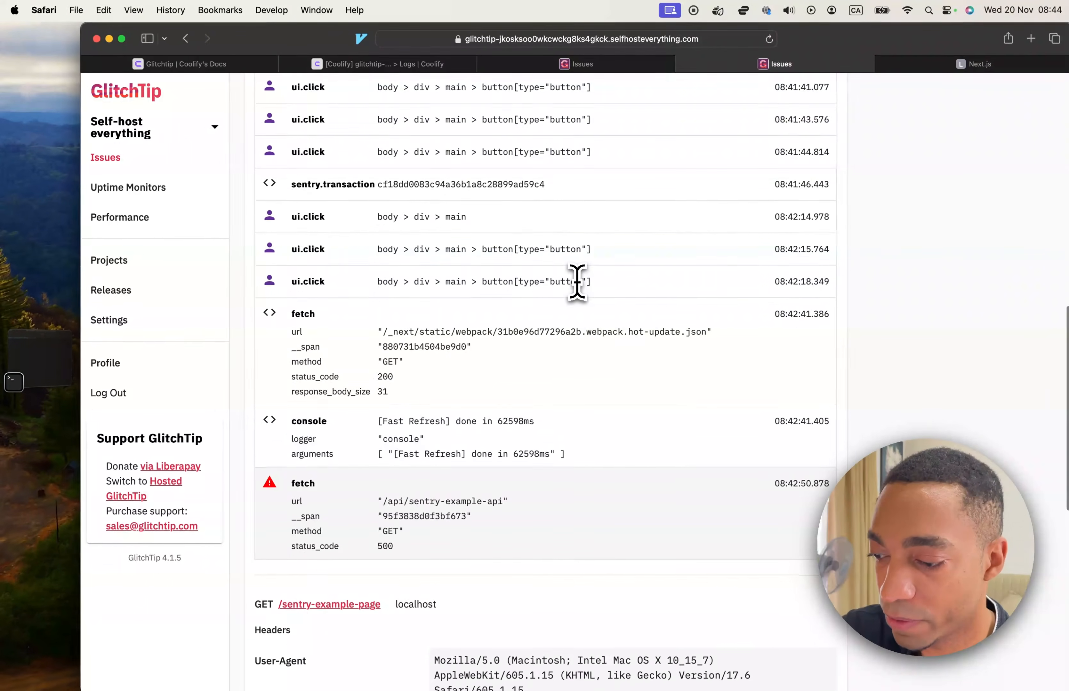
scroll(577, 281, "down", 4)
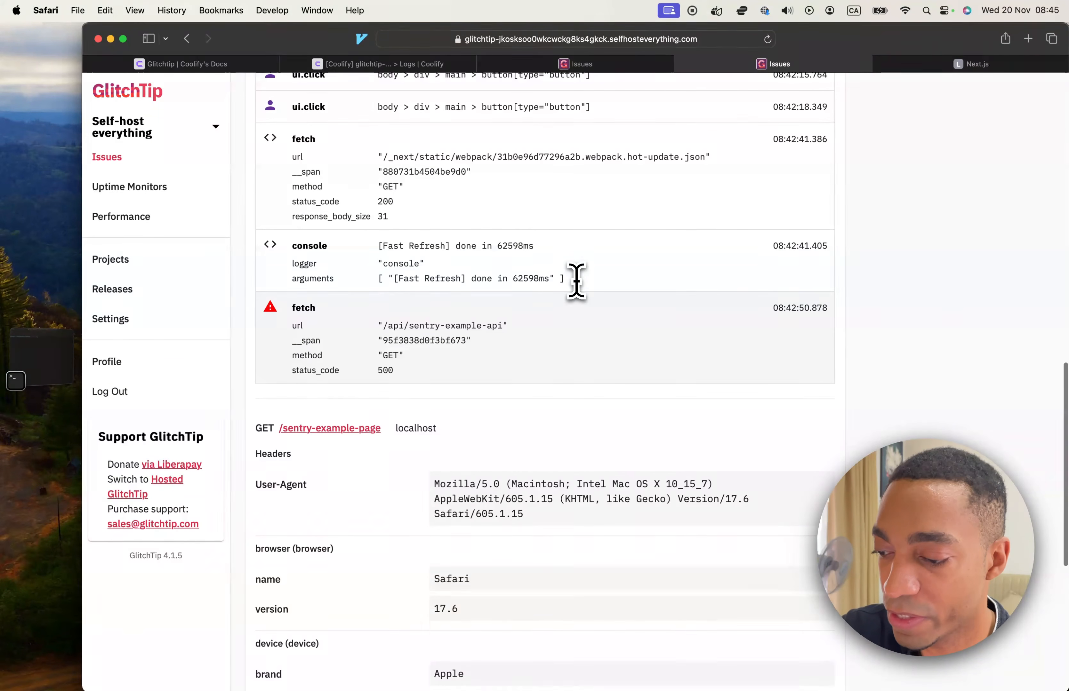
scroll(575, 290, "down", 2)
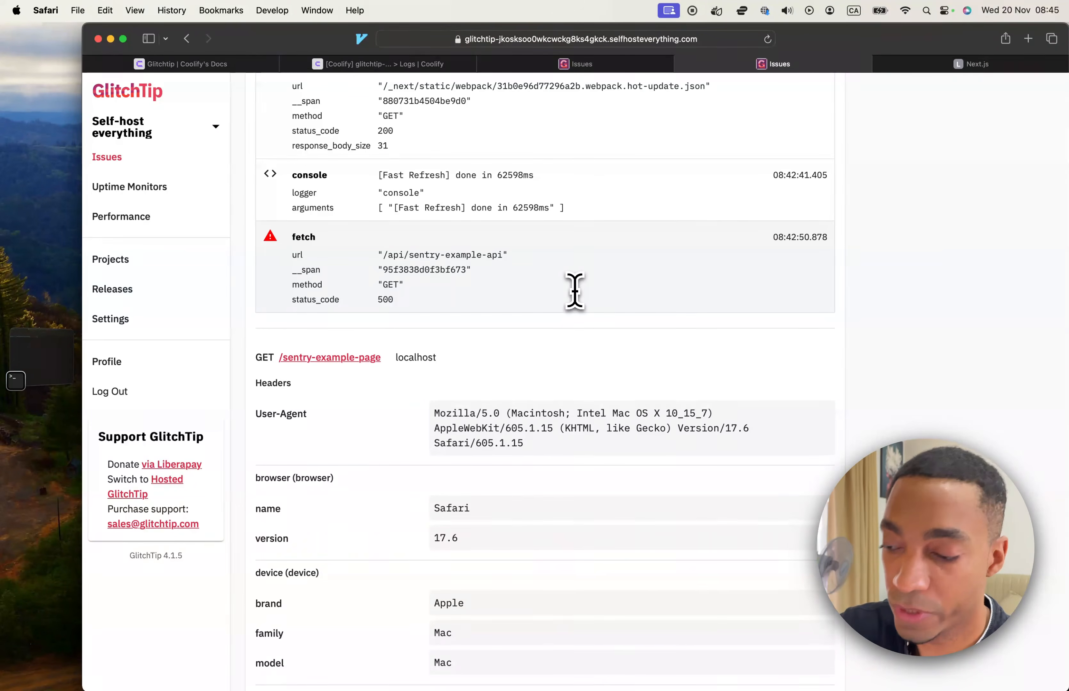
scroll(575, 291, "up", 2)
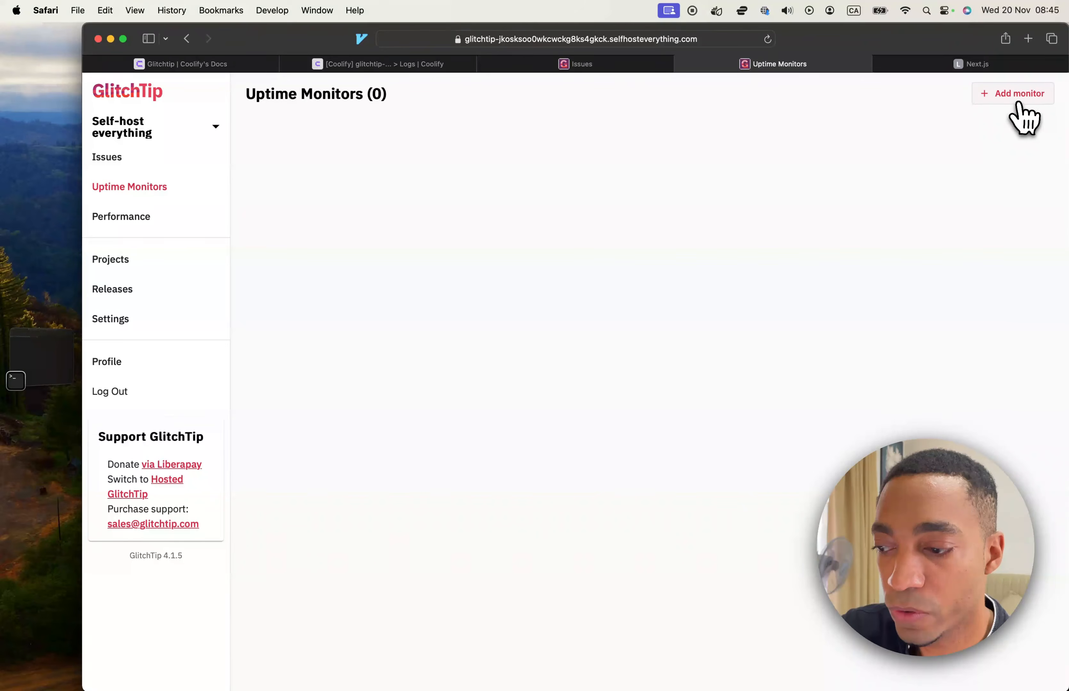
left_click(1009, 101)
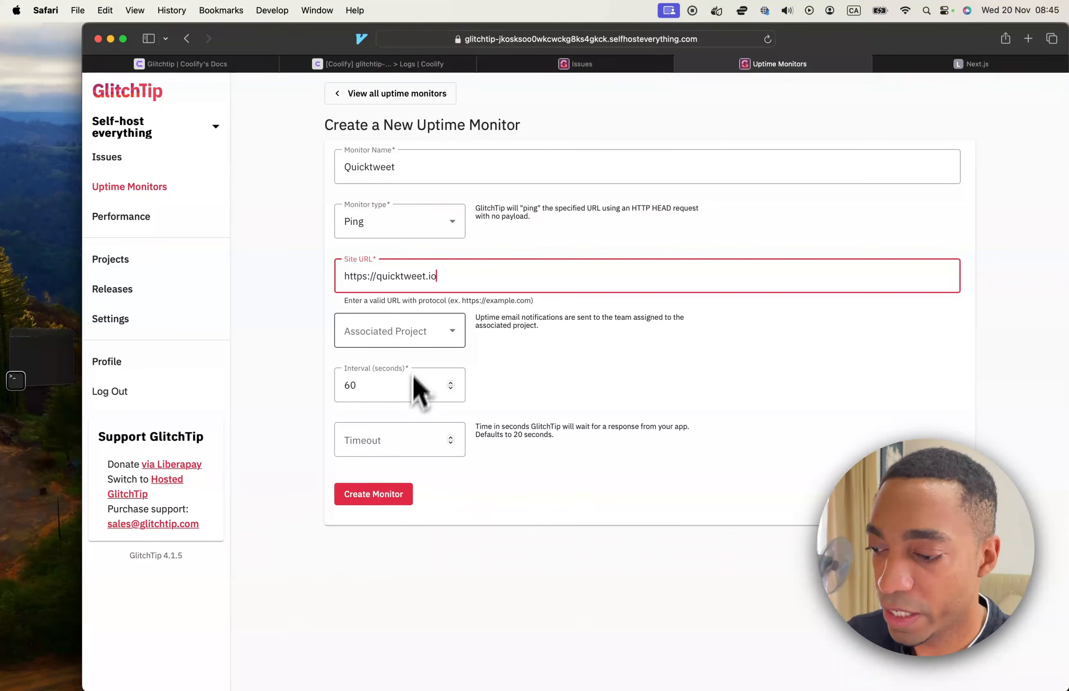
left_click(398, 336)
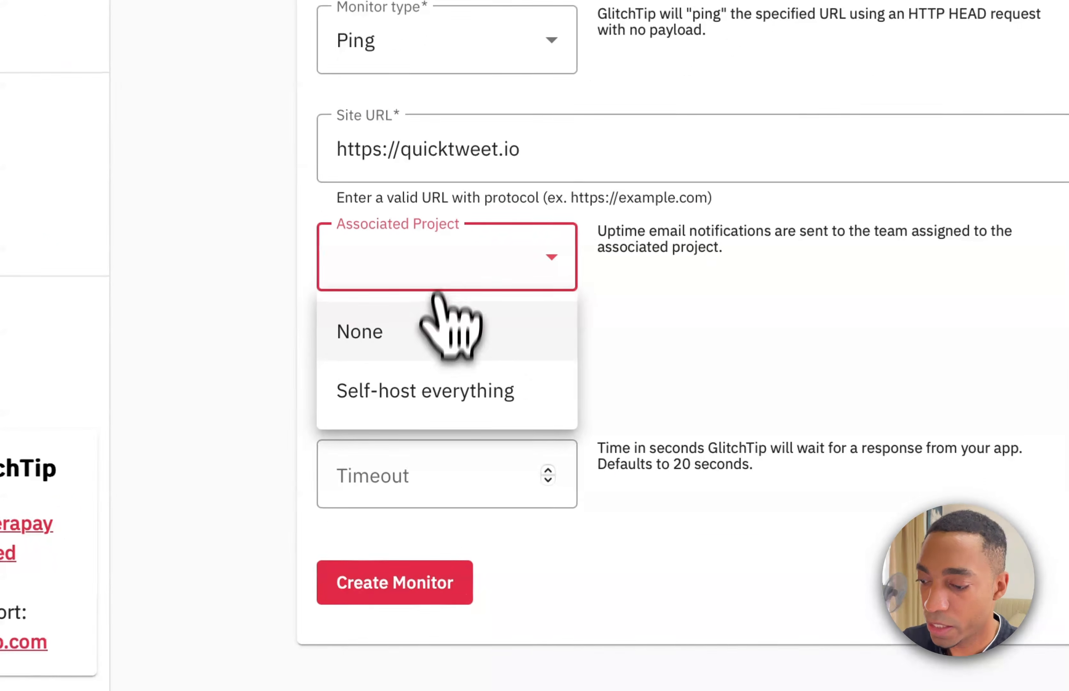
left_click(388, 397)
left_click(406, 581)
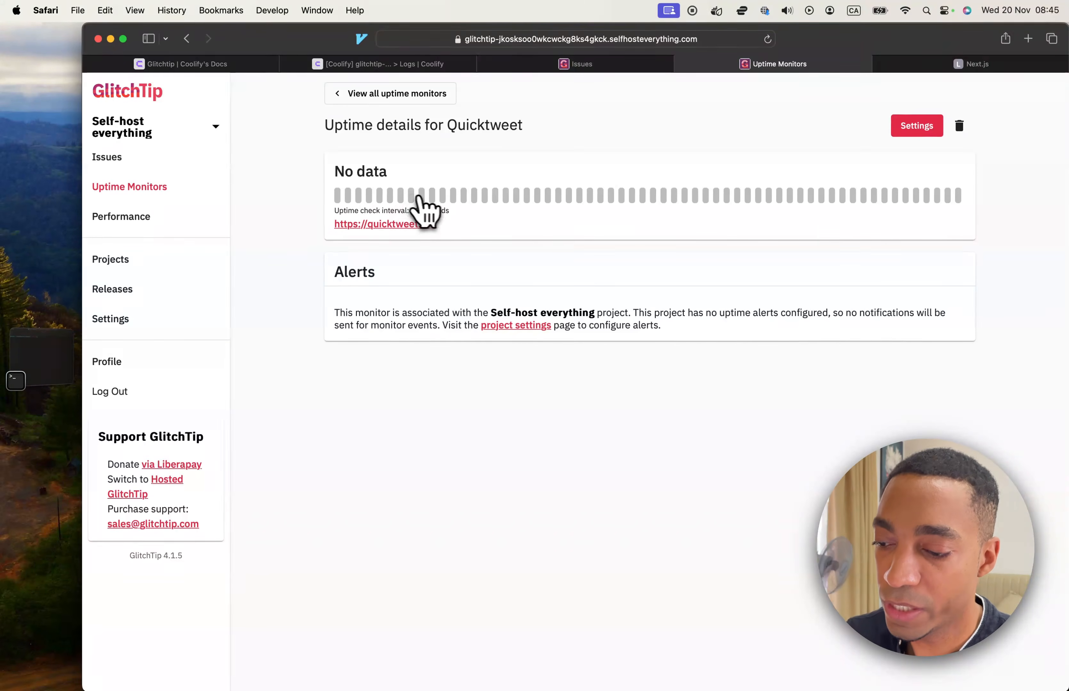
Examine the transaction groups on GlitchTip's Performance page and try out the environment filter.
left_click(171, 220)
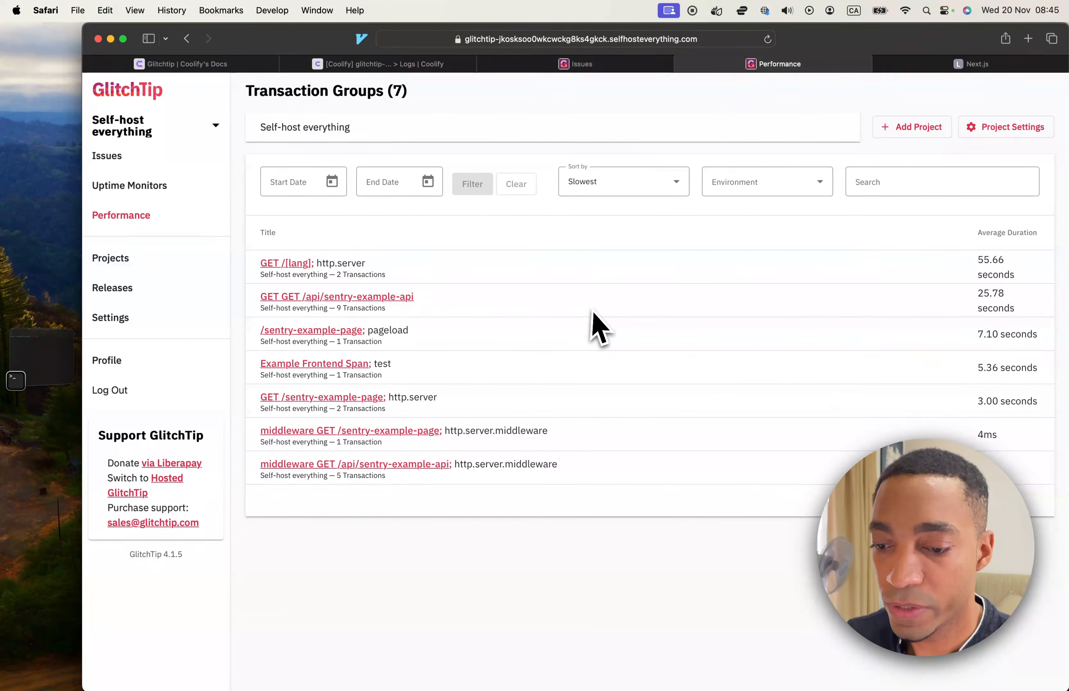
left_click_drag(261, 274, 458, 360)
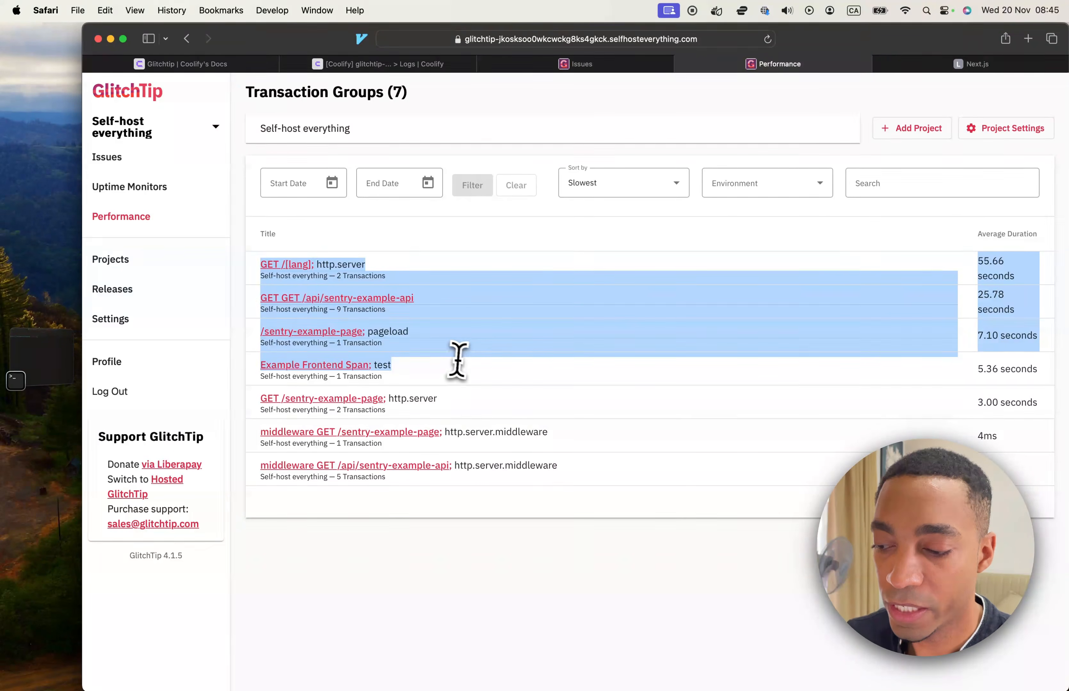
left_click(763, 183)
left_click(777, 251)
left_click(790, 186)
left_click(789, 217)
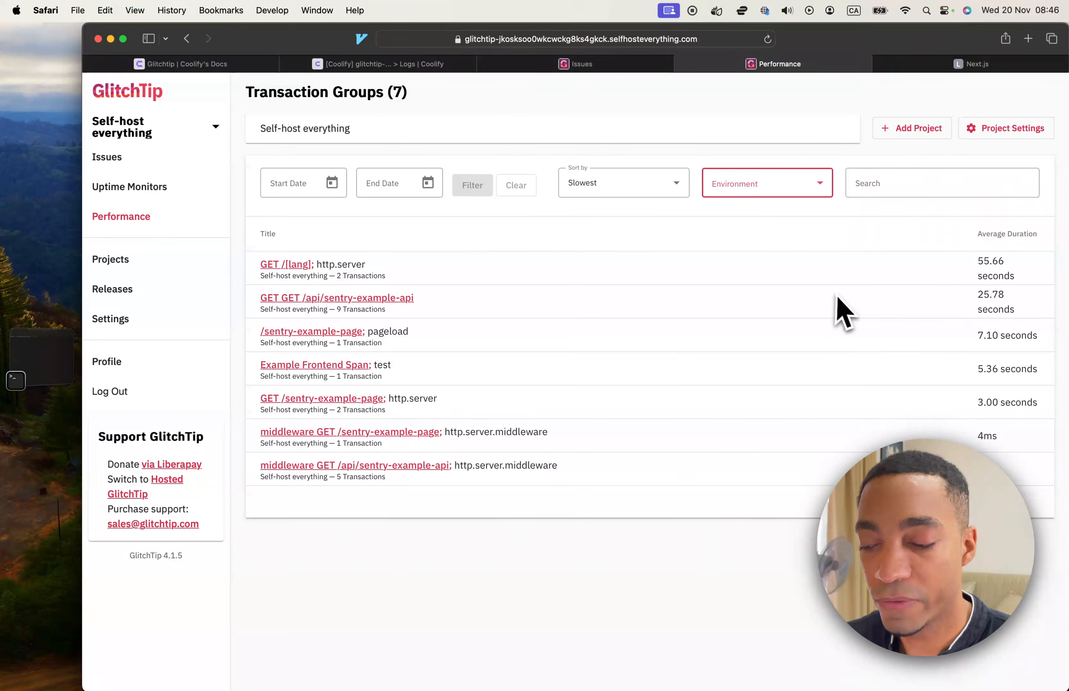
left_click(814, 218)
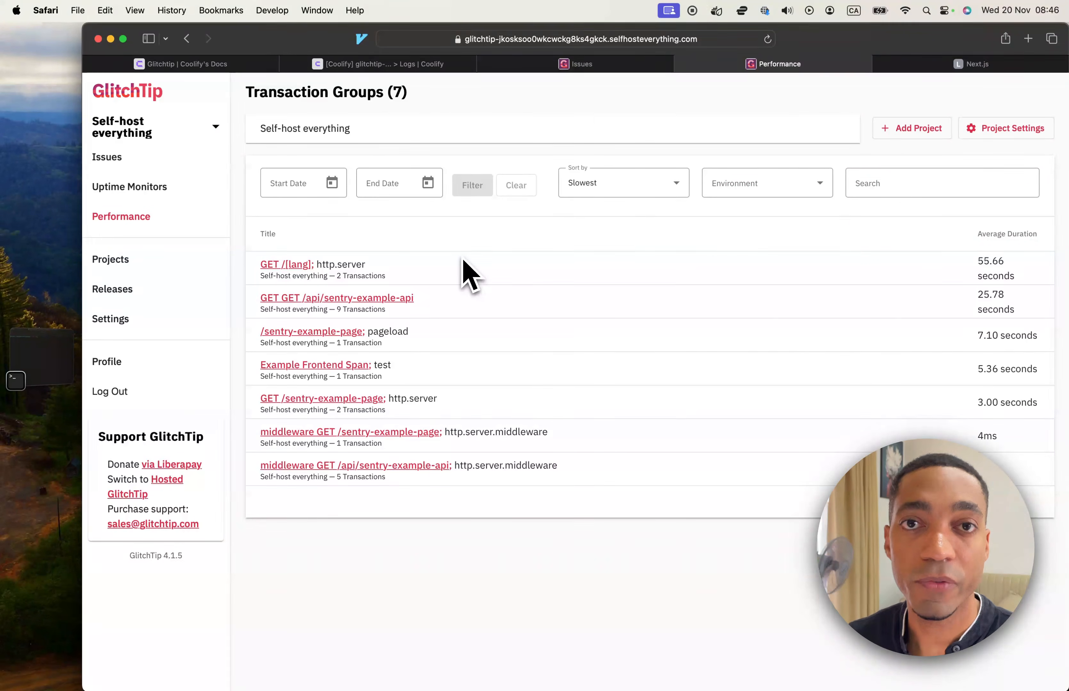